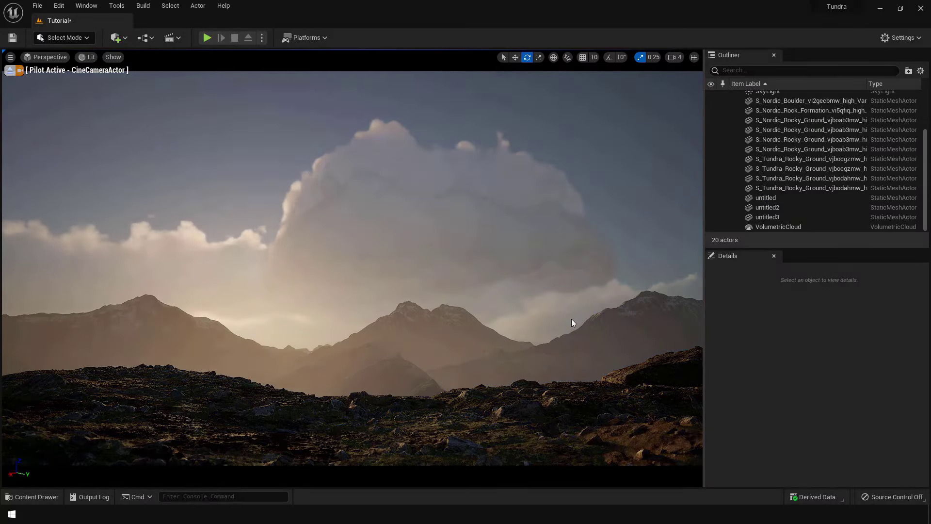
# Preview the finished Tundra mountain scene under several sun directions by shifting the sun through the sky.
pyautogui.hotkey('ctrl', 'l')
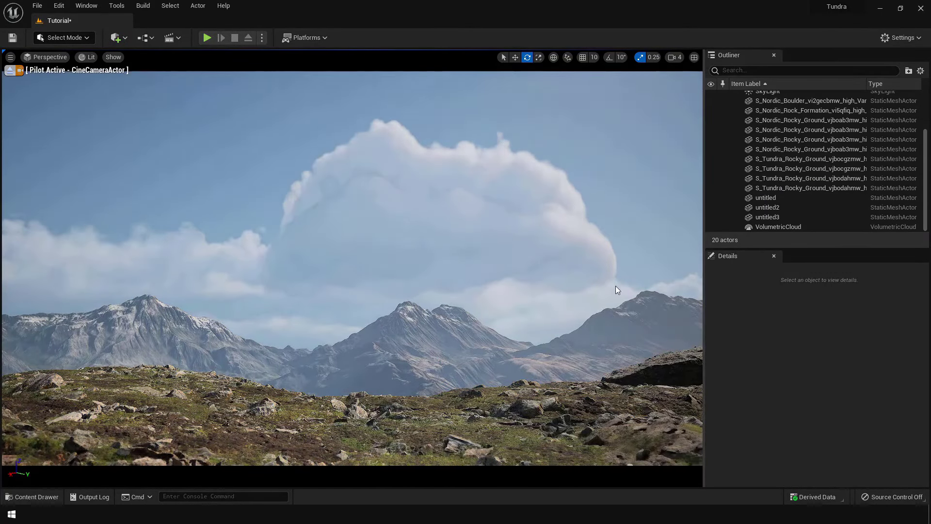
pyautogui.hotkey('ctrl', 'l')
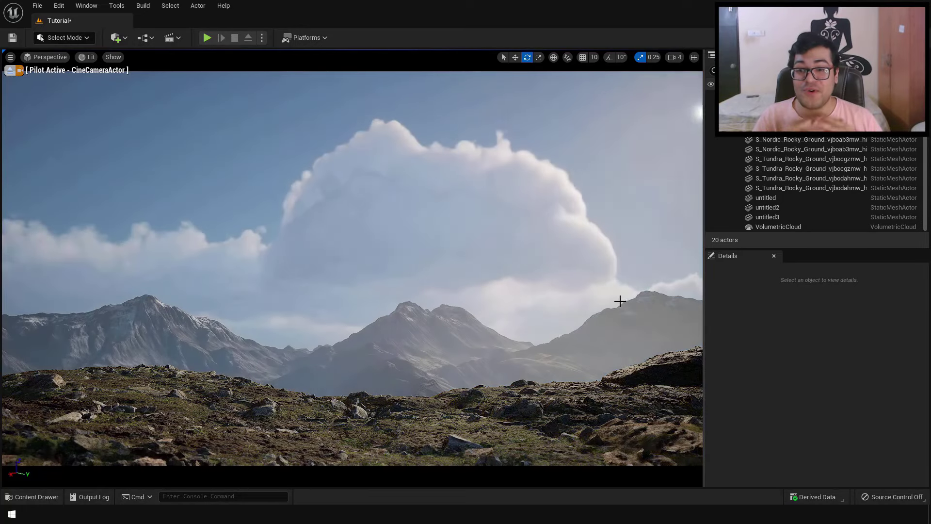
pyautogui.hotkey('ctrl', 'l')
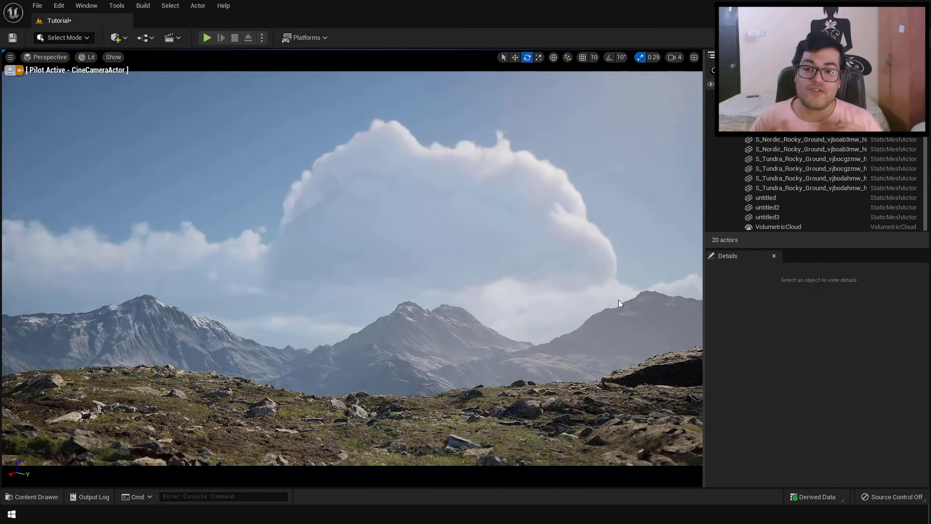
pyautogui.hotkey('ctrl', 'l')
pyautogui.hotkey('ctrl', 'l')
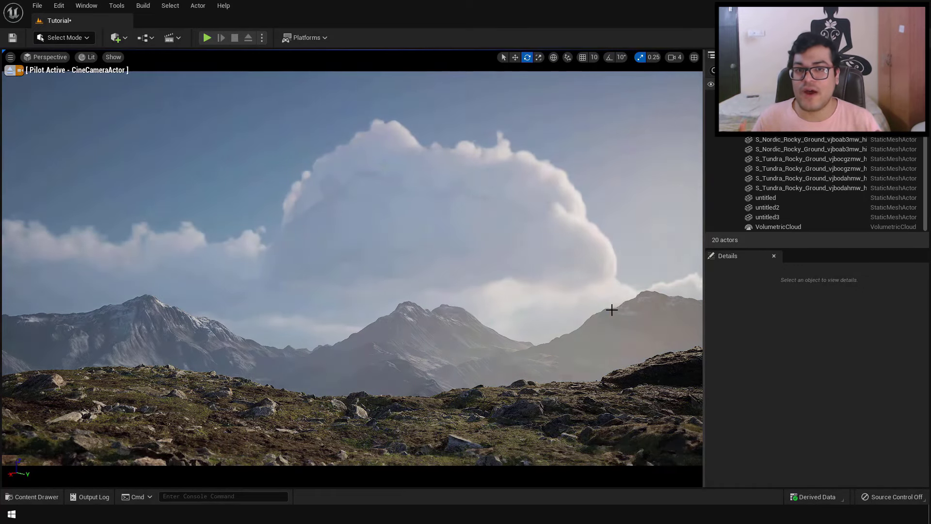
pyautogui.hotkey('ctrl', 'l')
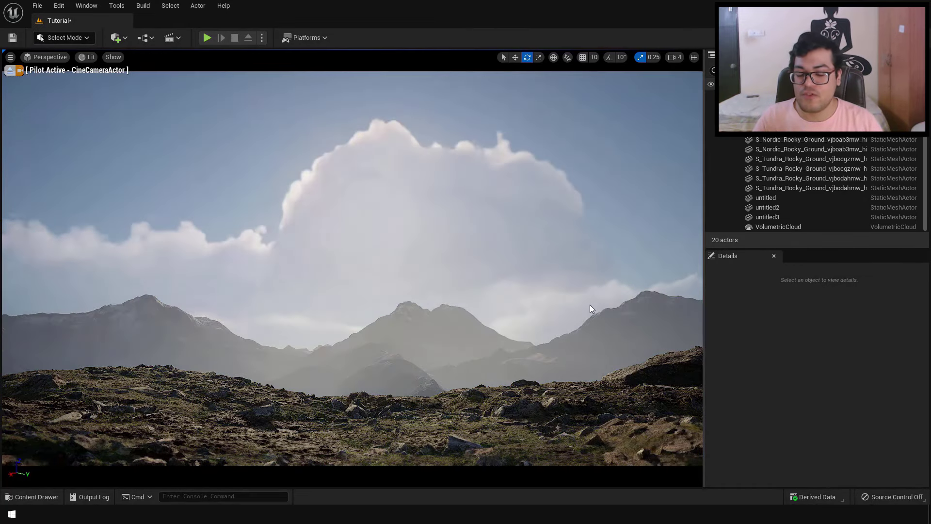
pyautogui.hotkey('ctrl', 'l')
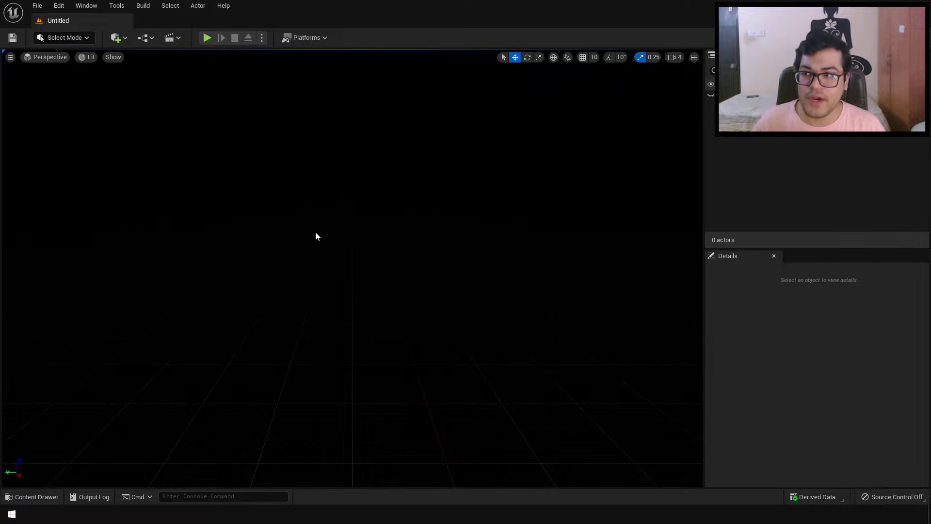
pyautogui.hotkey('ctrl', 'n')
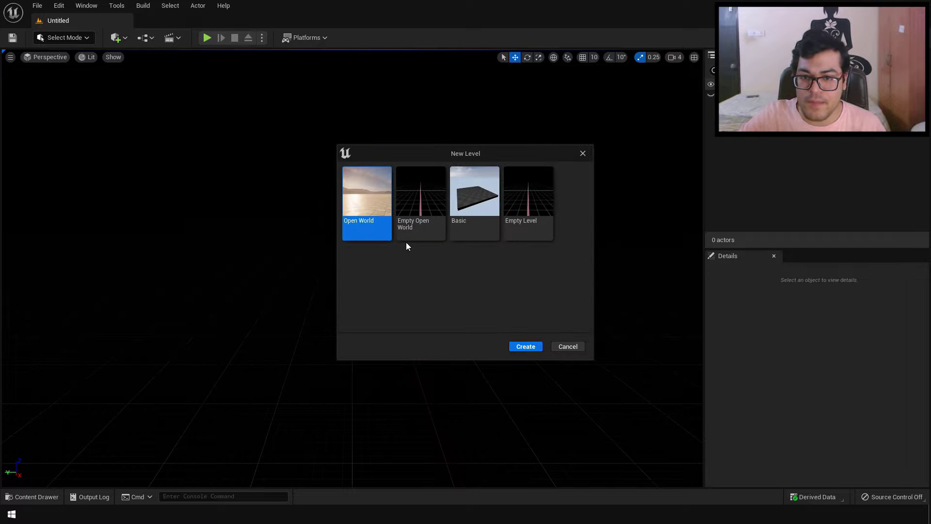
pyautogui.click(515, 230)
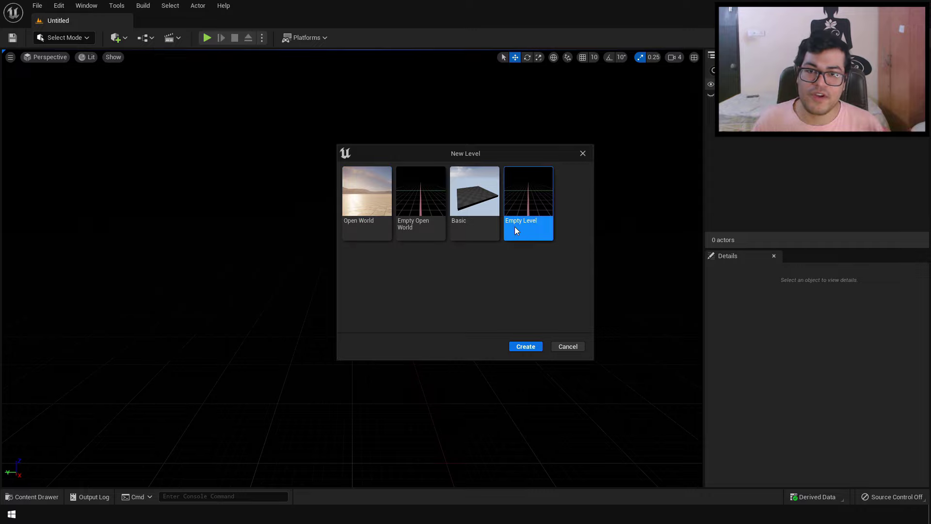
pyautogui.click(559, 346)
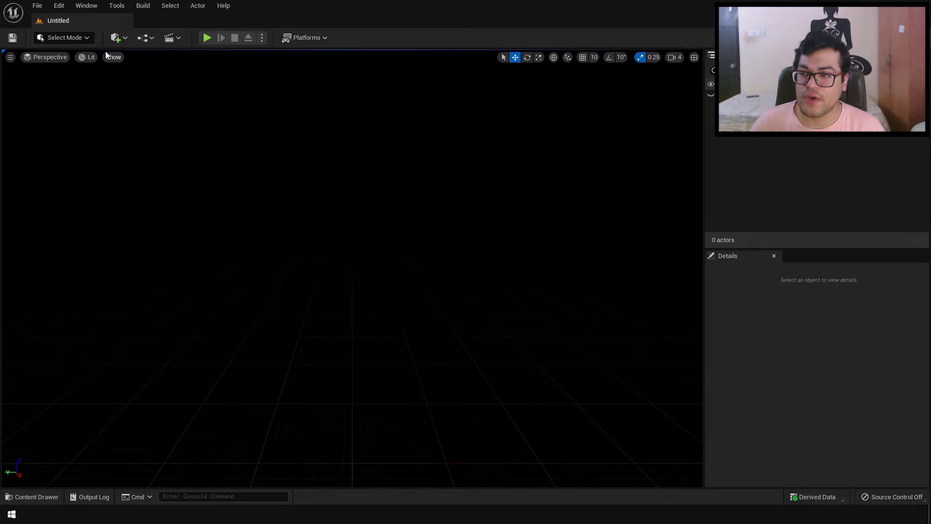
# Open the Environment Light Mixer and create a sky light and Atmospheric Light 0 in the empty level.
pyautogui.click(86, 6)
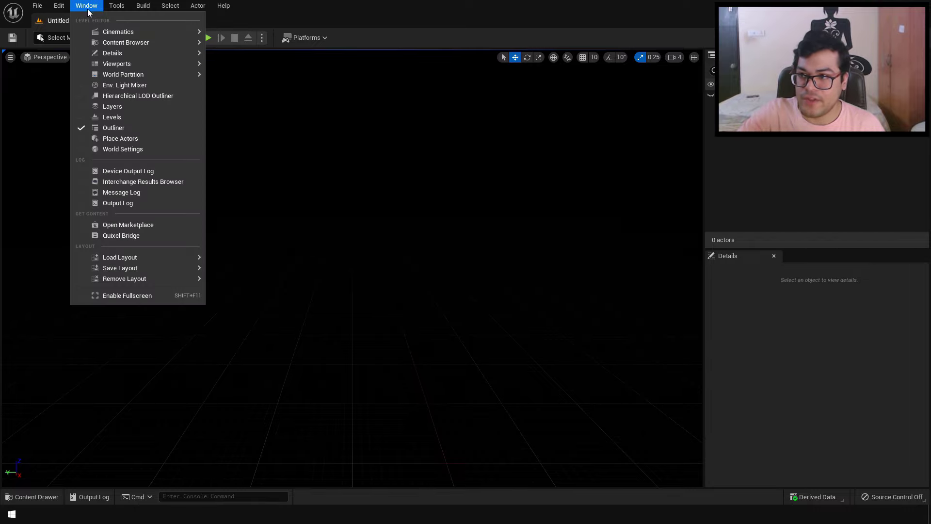
pyautogui.click(119, 86)
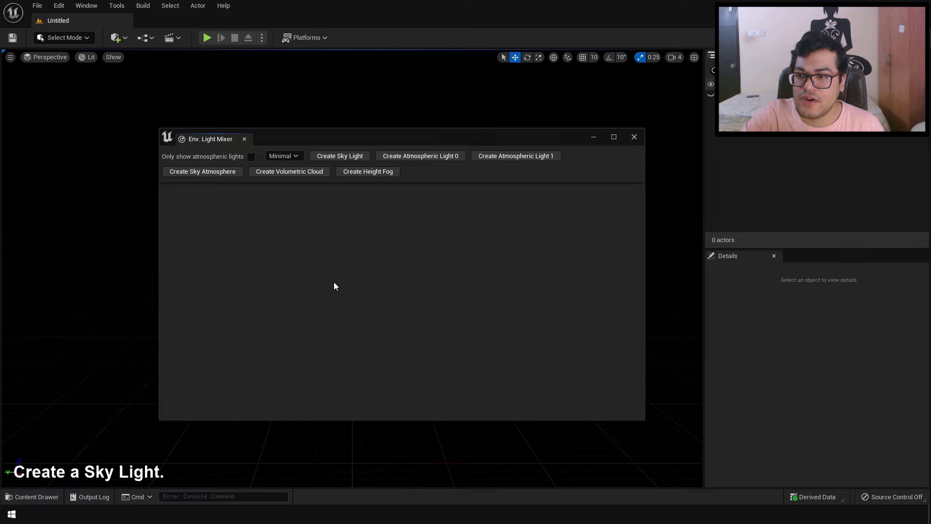
pyautogui.click(338, 156)
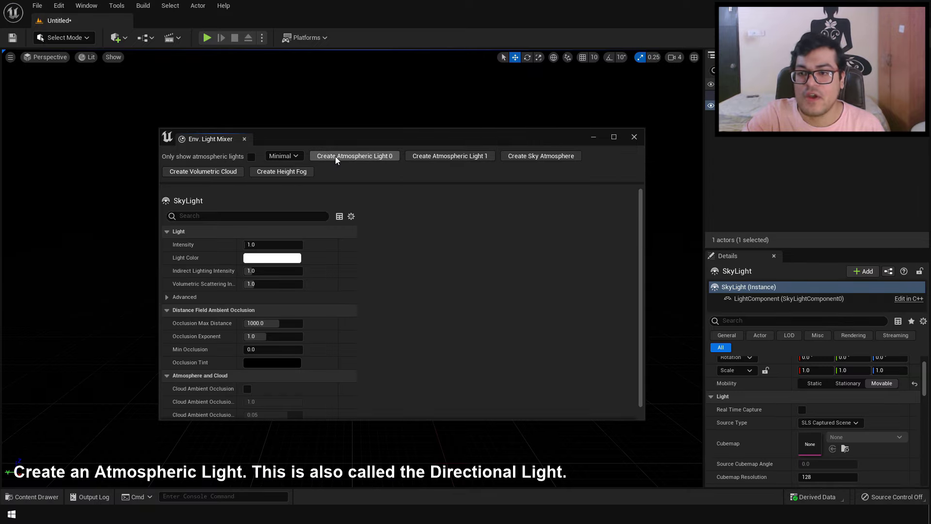
pyautogui.click(336, 156)
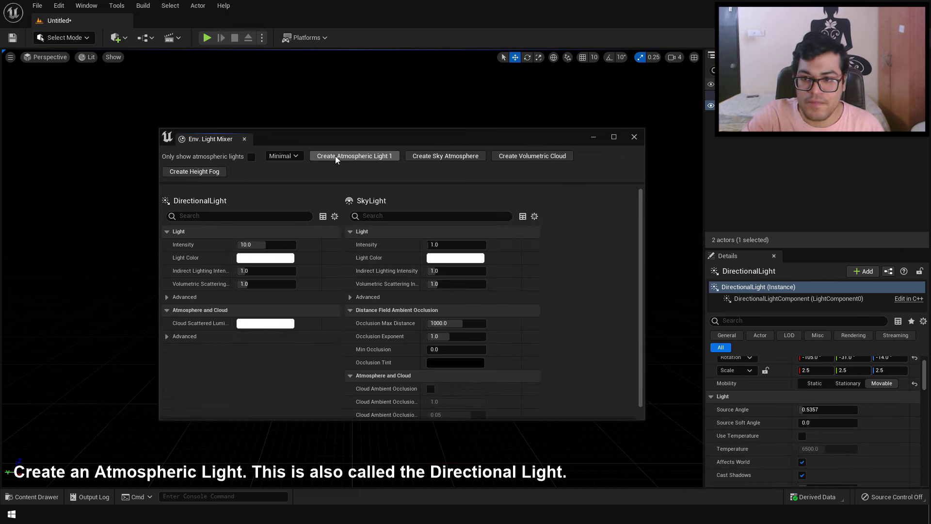
# Add a sky atmosphere, a volumetric cloud and height fog with the light mixer, and close the mixer.
pyautogui.click(417, 158)
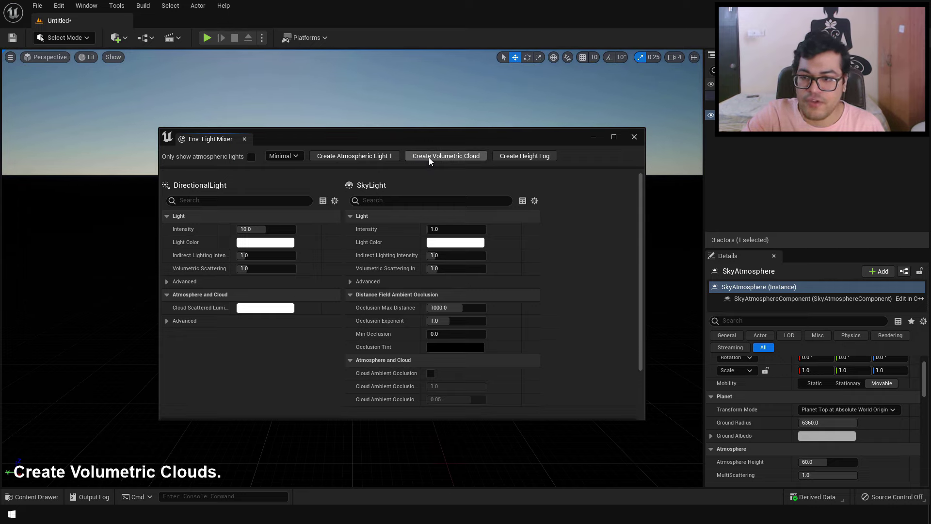
pyautogui.click(429, 157)
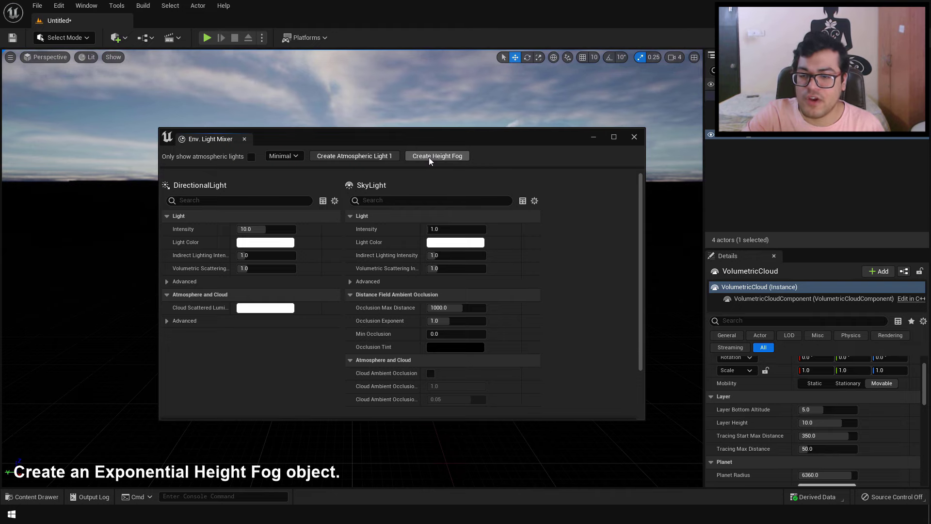
pyautogui.click(429, 157)
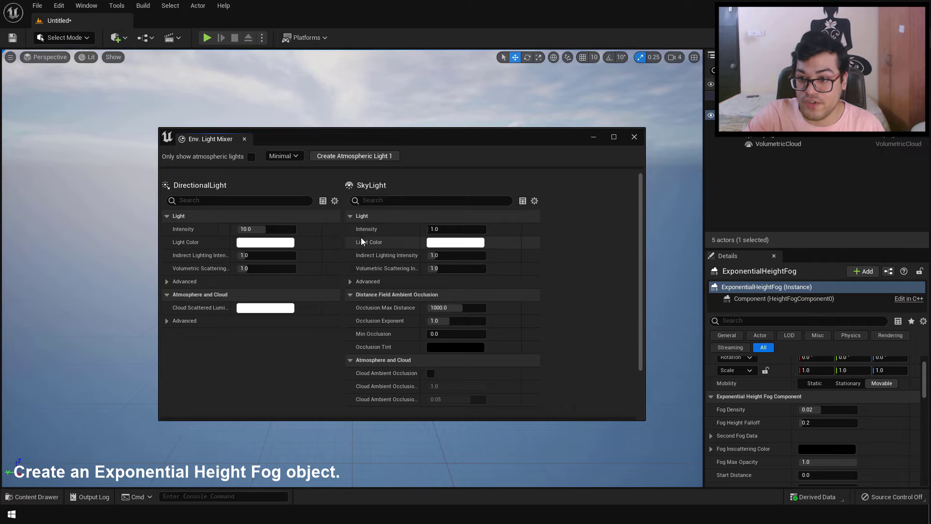
pyautogui.click(633, 138)
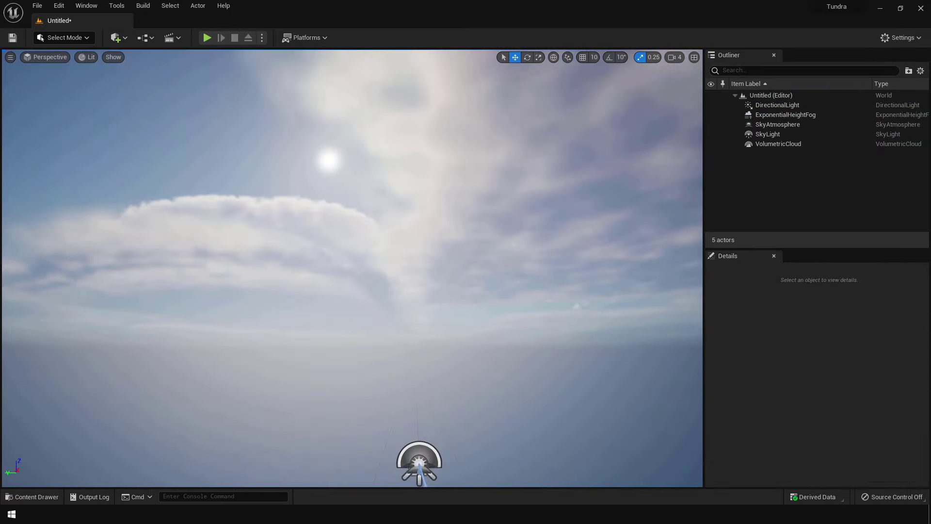
# Check that the directional light and sky light are set to Movable, and enable Real Time Capture on the sky light.
pyautogui.moveTo(352, 268)
pyautogui.mouseDown(button='right')
pyautogui.moveTo(291, 265)
pyautogui.moveTo(348, 268)
pyautogui.mouseUp(button='right')
pyautogui.moveTo(394, 234); pyautogui.dragTo(442, 265, button='right')
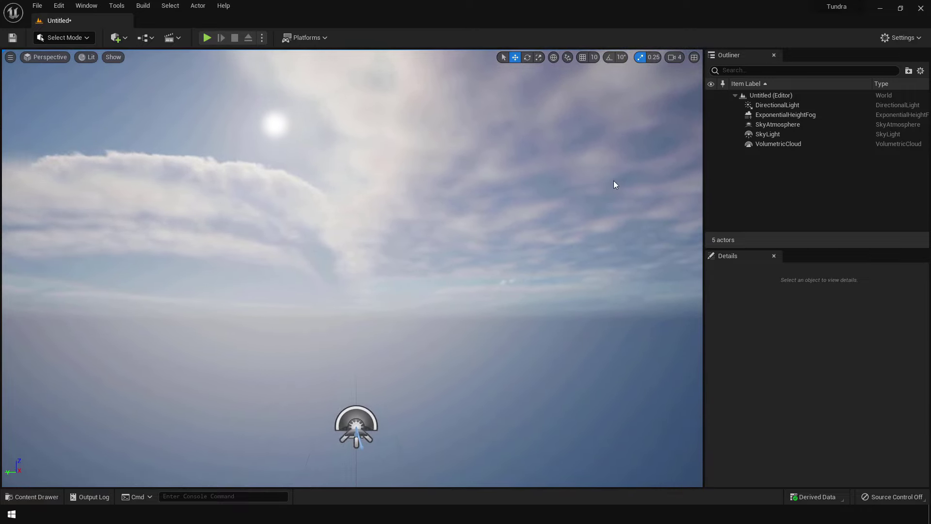
pyautogui.click(752, 106)
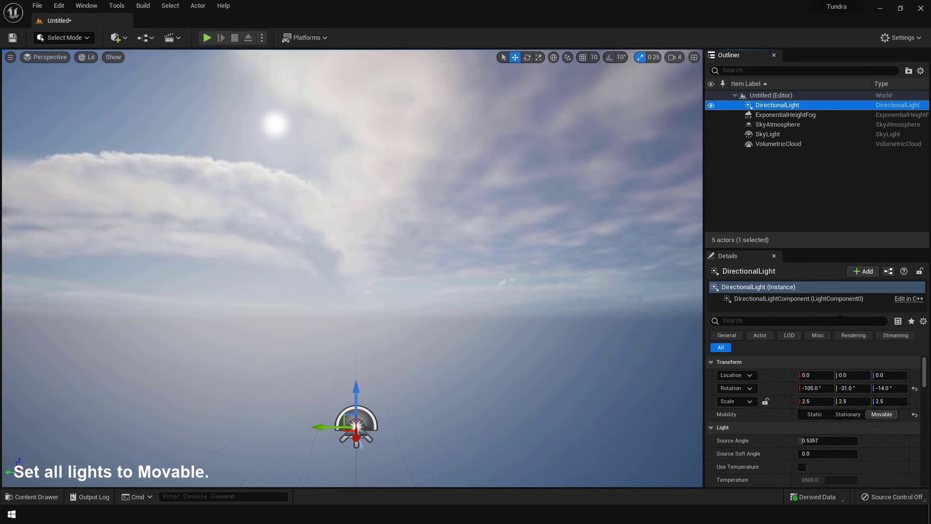
pyautogui.click(778, 135)
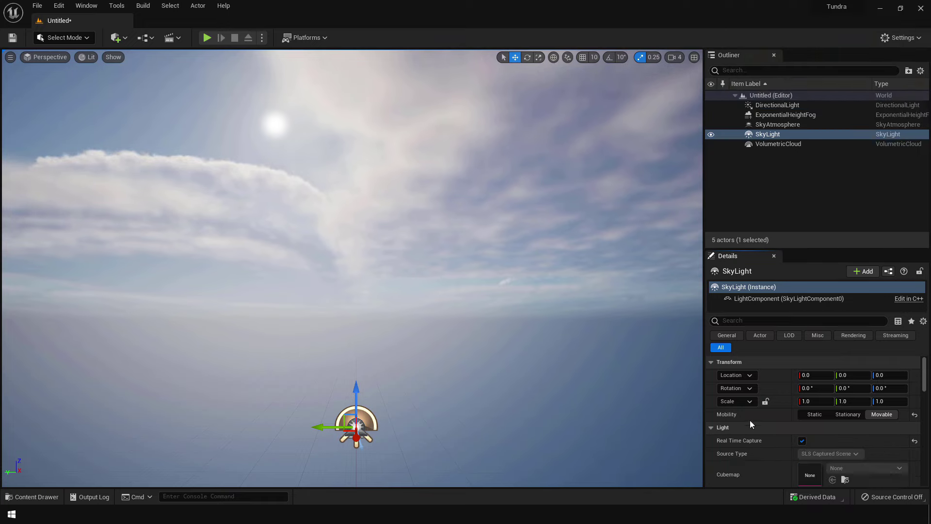
# Enable Volumetric Fog on the ExponentialHeightFog actor.
pyautogui.click(756, 117)
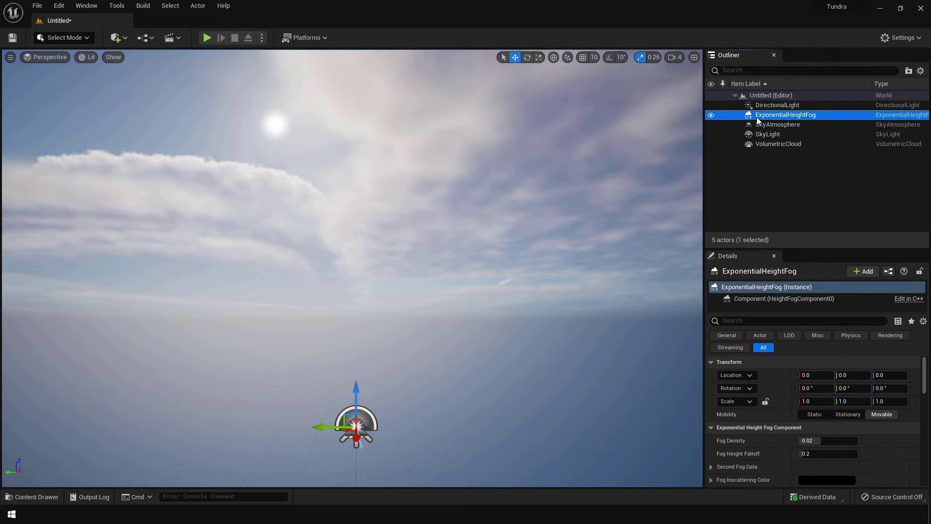
pyautogui.moveTo(924, 389); pyautogui.dragTo(922, 433)
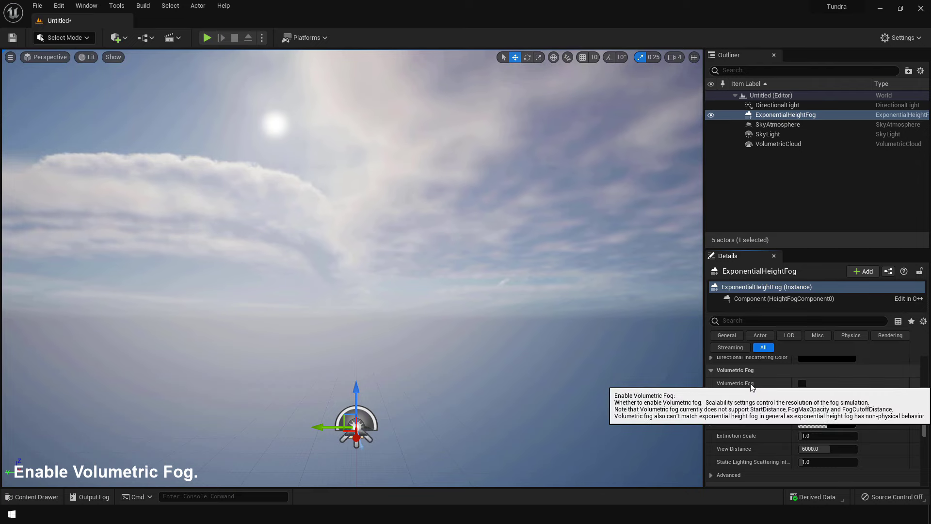
pyautogui.click(801, 383)
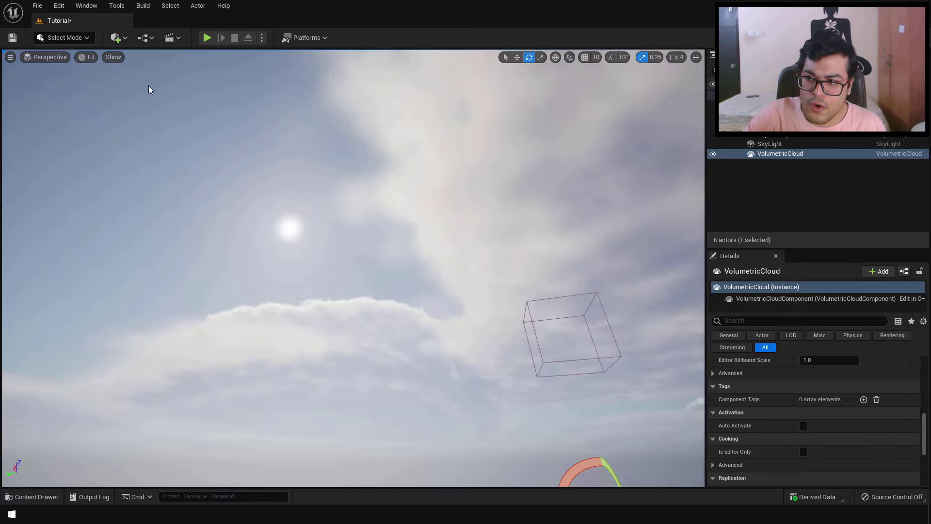
# Open the plugins browser and search it for "volumet".
pyautogui.click(64, 9)
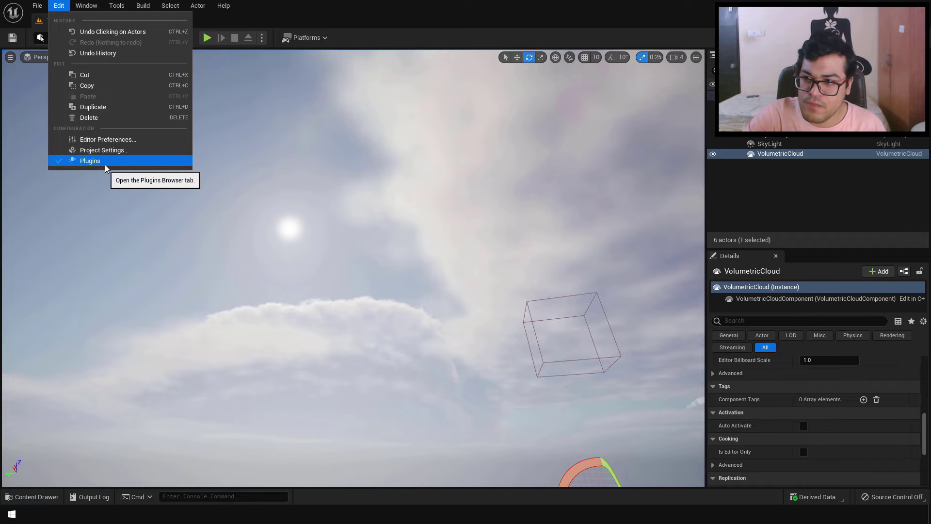
pyautogui.click(92, 161)
pyautogui.write('volumet')
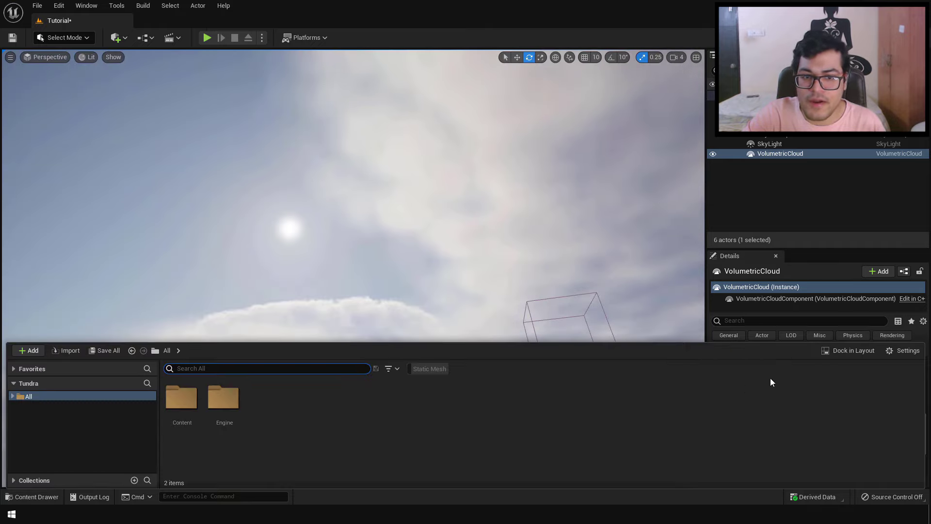
# Make sure engine and plugin content are shown in the content browser, and open the Engine > Plugins folder.
pyautogui.click(895, 351)
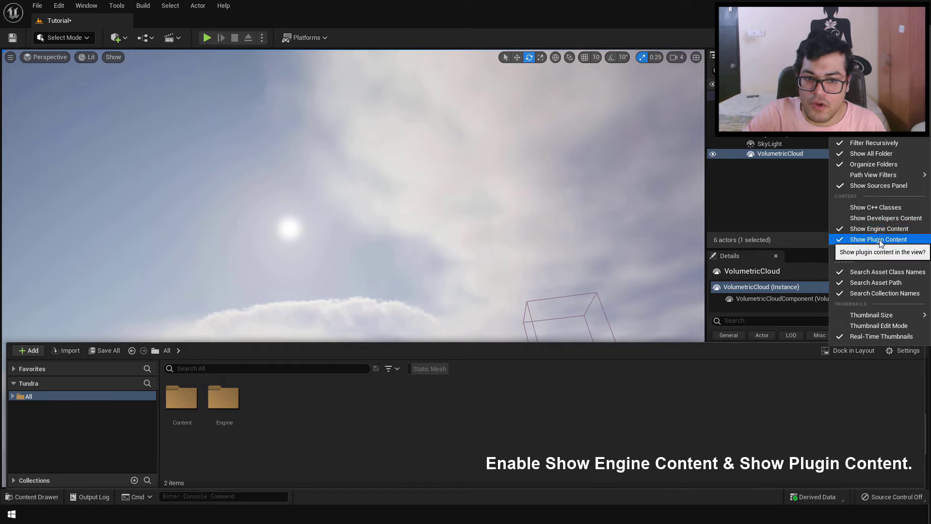
pyautogui.click(230, 405)
pyautogui.doubleClick(230, 405)
pyautogui.doubleClick(229, 405)
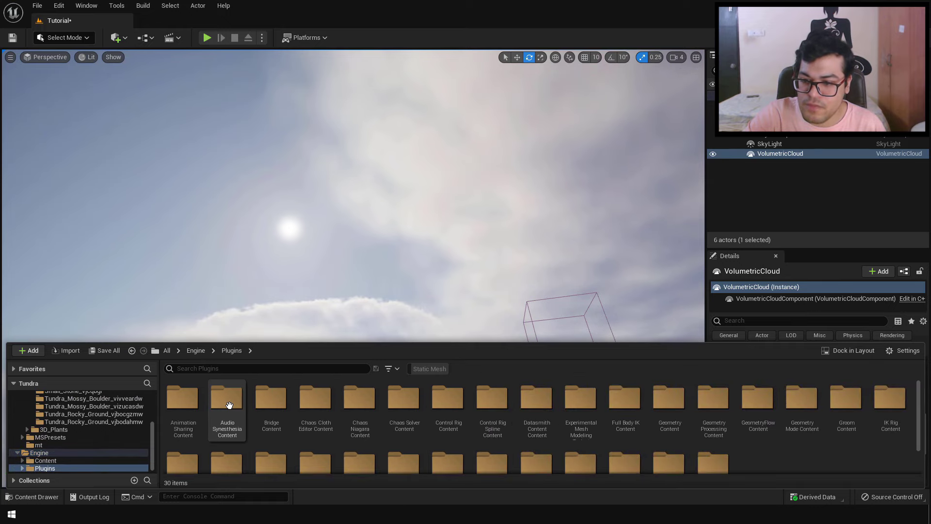
# Browse to the Volumetrics Content > Content > Sky > Materials folder inside the plugins content.
pyautogui.scroll(-1, 341, 426)
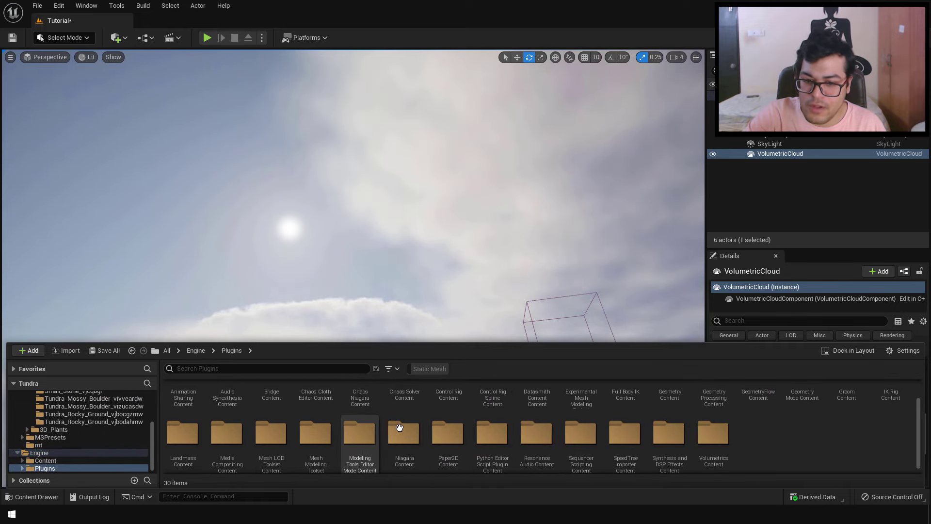
pyautogui.scroll(-1, 694, 438)
pyautogui.doubleClick(705, 434)
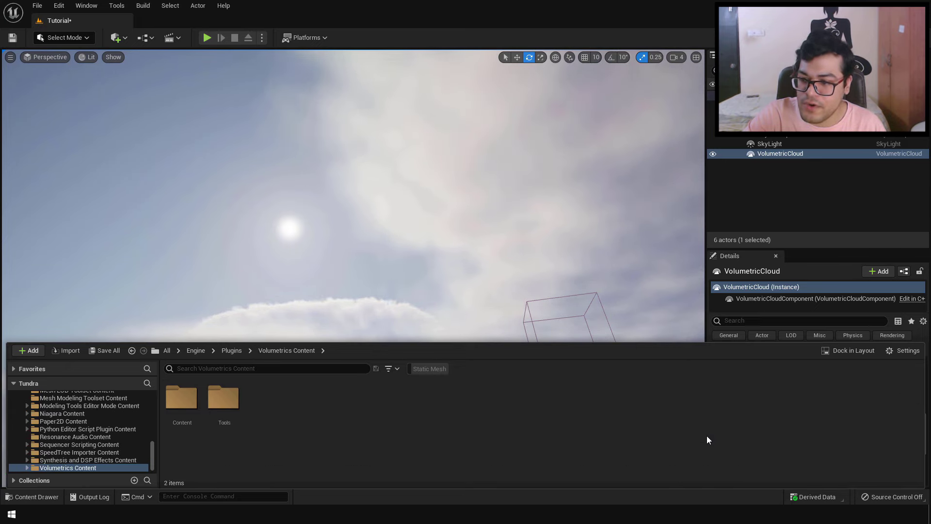
pyautogui.doubleClick(181, 403)
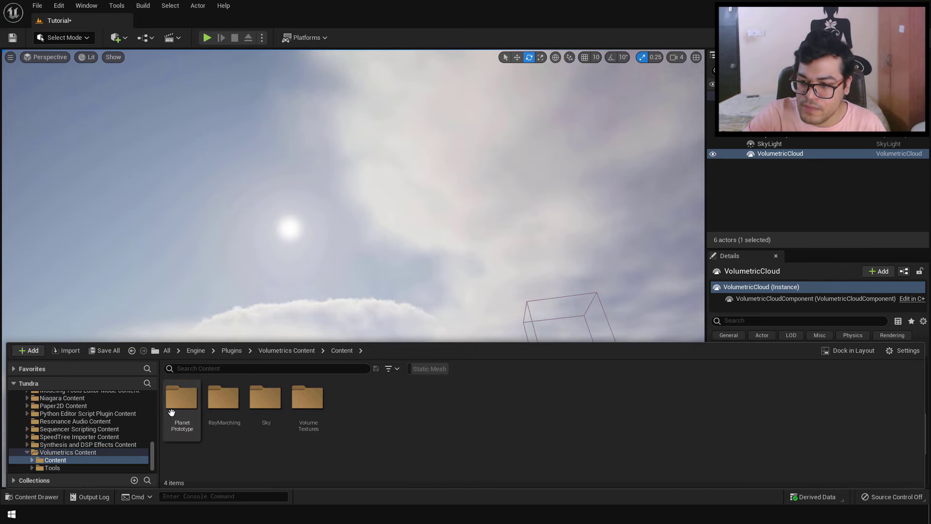
pyautogui.doubleClick(272, 424)
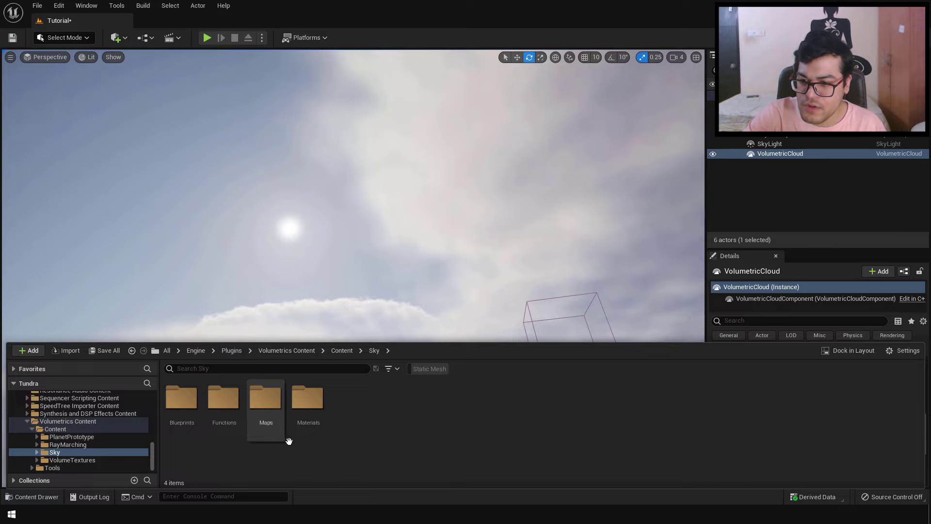
pyautogui.doubleClick(304, 415)
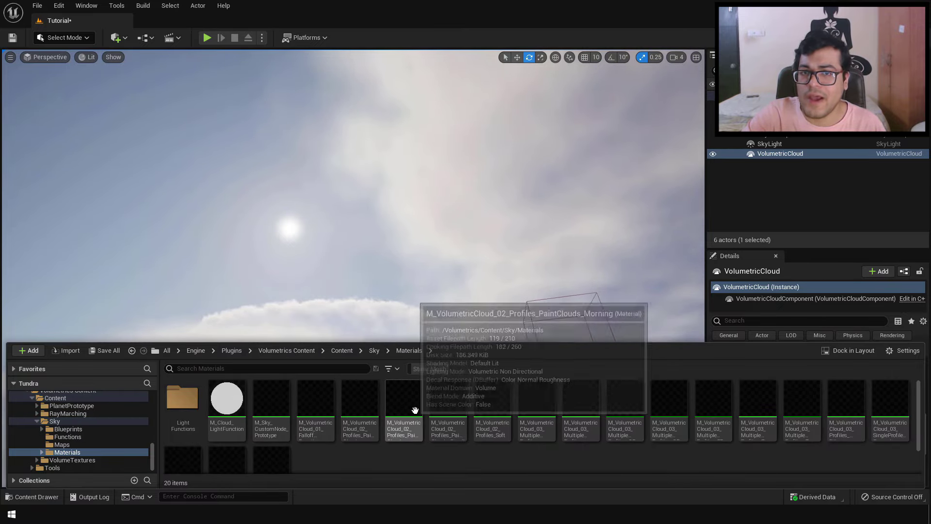
# Assign the M_VolumetricCloud_02_Profiles_PaintClouds material to the VolumetricCloud actor as its cloud material.
pyautogui.click(361, 410)
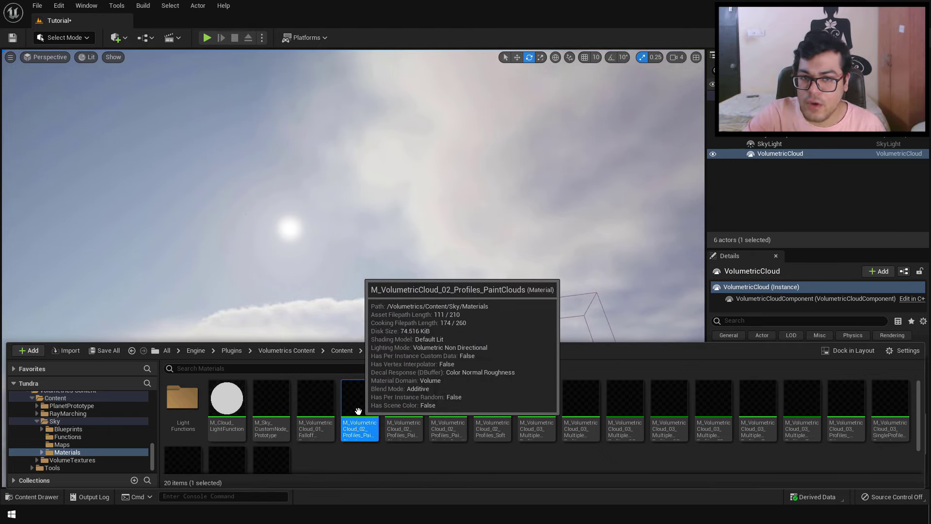
pyautogui.click(771, 156)
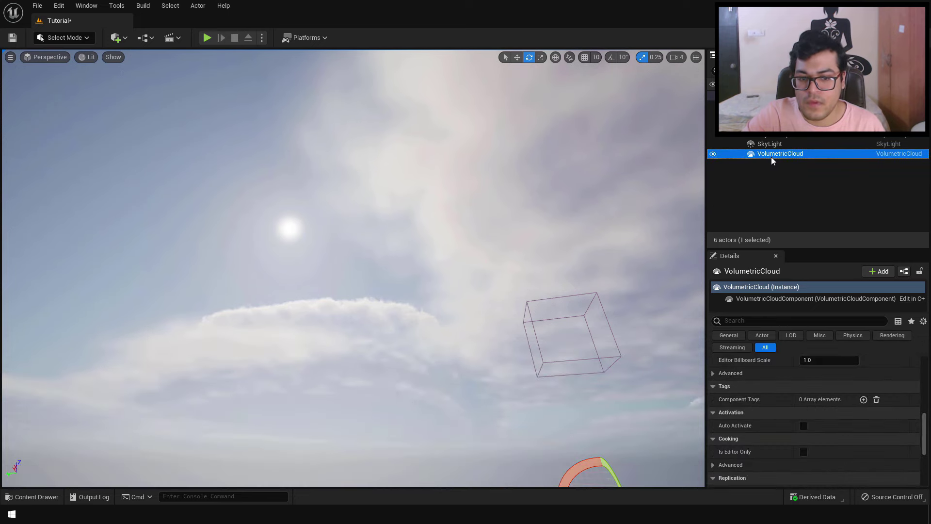
pyautogui.scroll(10, 830, 409)
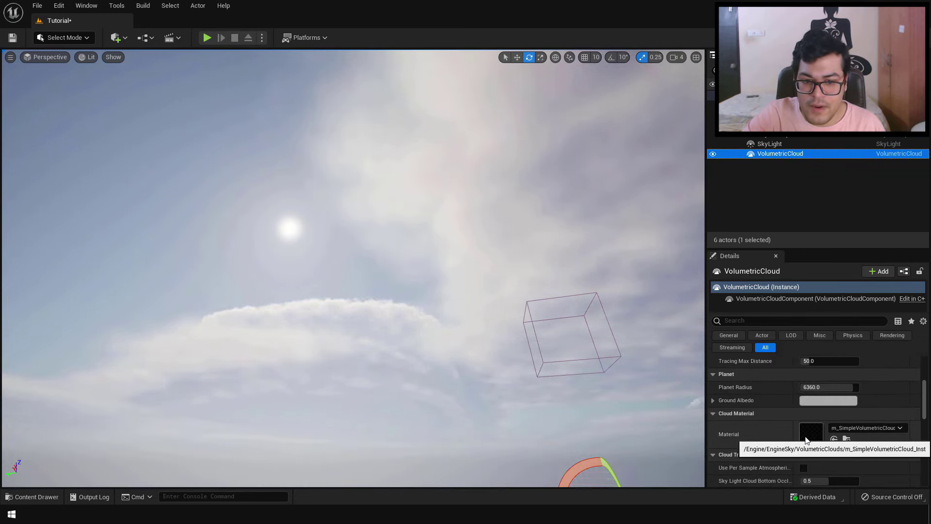
pyautogui.click(834, 439)
# Frame the large painted cloud in the view and rotate the sun to sit beside the cloud's upper right edge.
pyautogui.moveTo(548, 339); pyautogui.dragTo(689, 381, button='right')
pyautogui.moveTo(353, 268); pyautogui.dragTo(522, 291, button='right')
pyautogui.hotkey('ctrl', 'l')
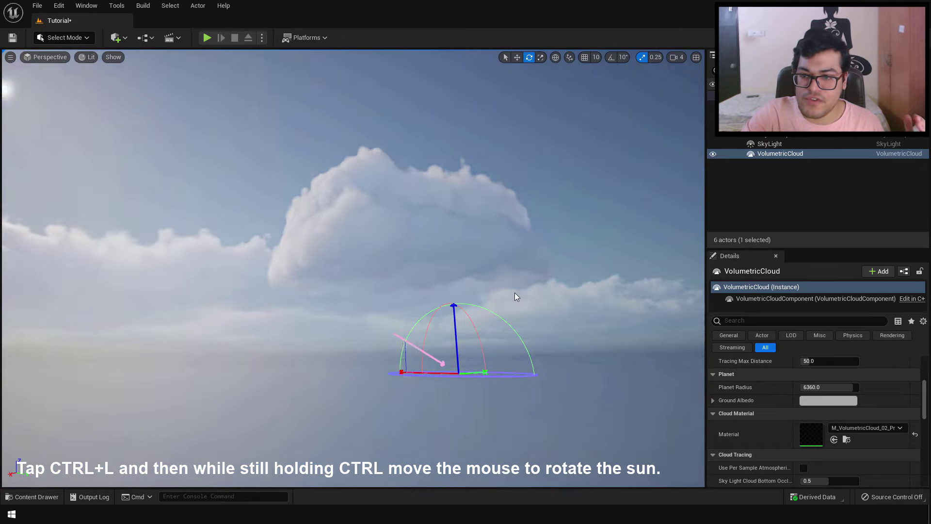
pyautogui.hotkey('ctrl', 'l')
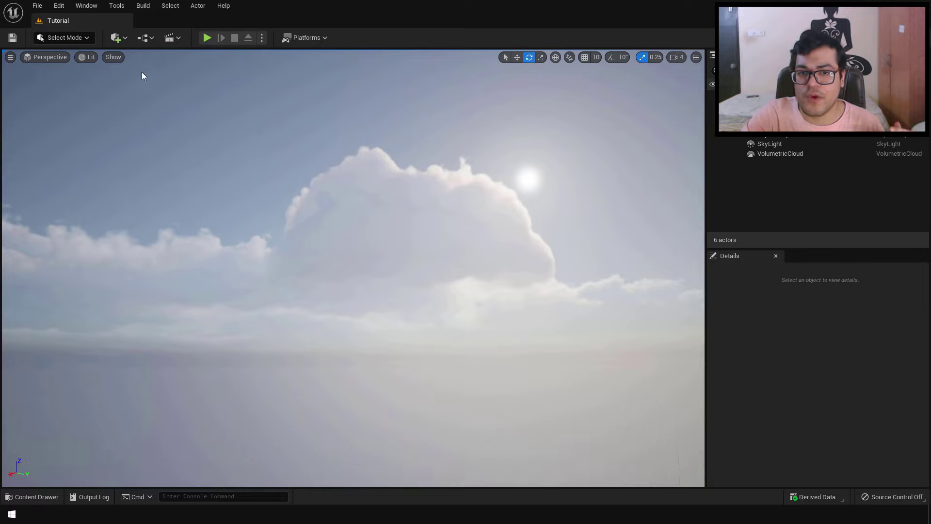
# Look through the Tundra environment collection in Quixel Bridge for rock and ground assets, and close Bridge.
pyautogui.click(120, 38)
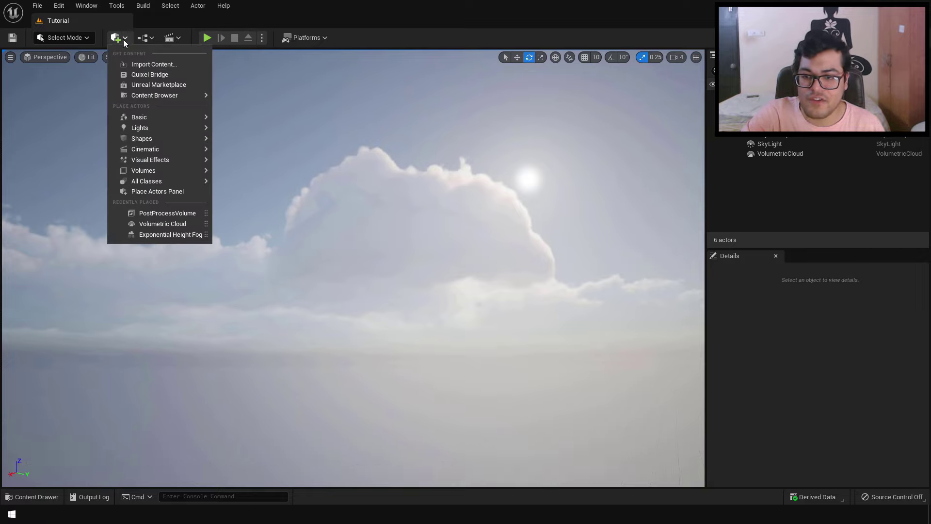
pyautogui.click(188, 74)
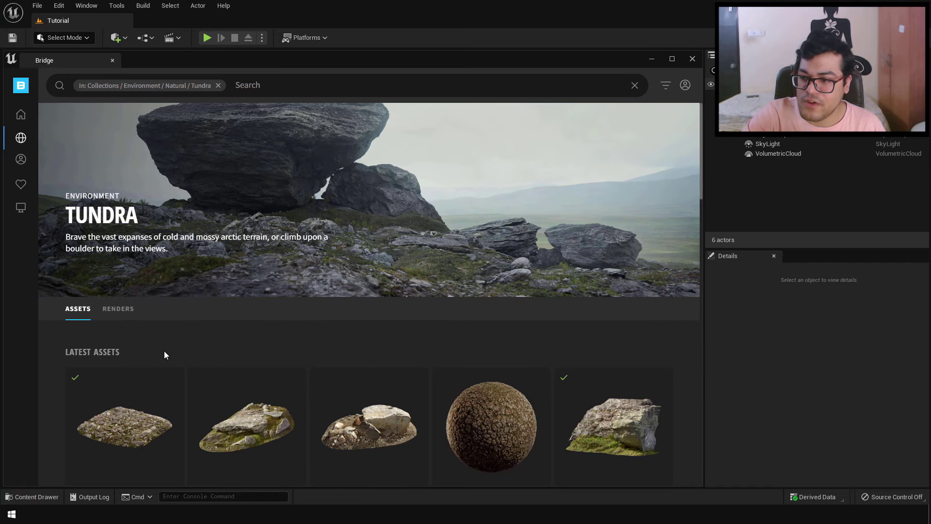
pyautogui.scroll(-2, 128, 330)
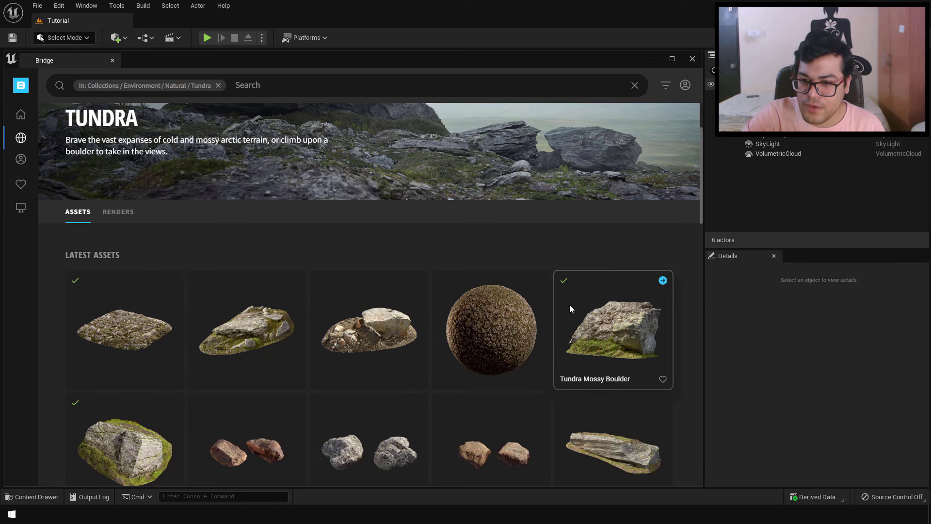
pyautogui.scroll(-3, 565, 318)
pyautogui.scroll(-3, 133, 300)
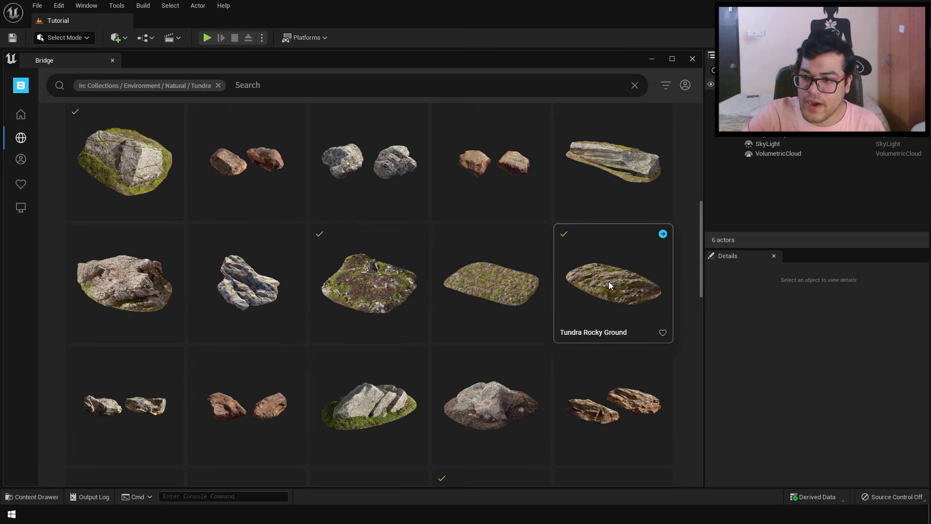
pyautogui.scroll(-5, 617, 271)
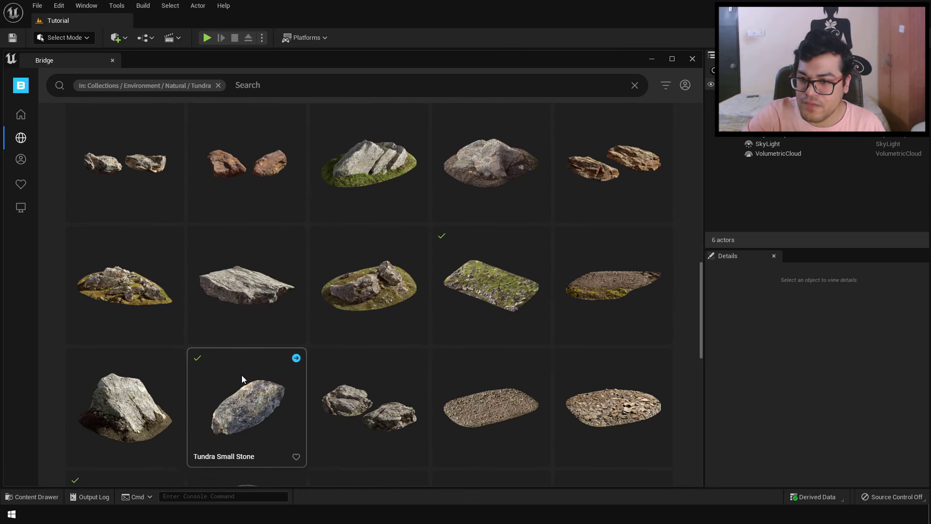
pyautogui.scroll(-7, 240, 374)
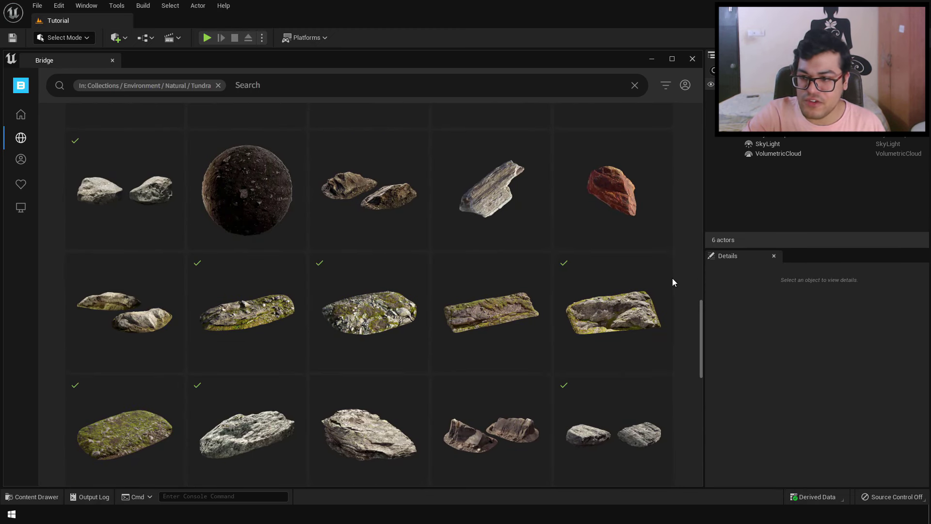
pyautogui.scroll(-3, 615, 311)
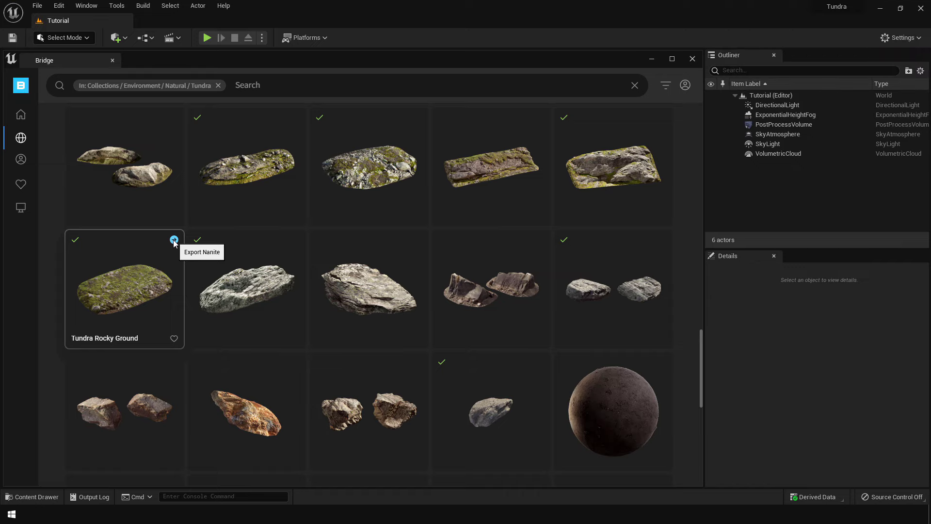
pyautogui.click(692, 59)
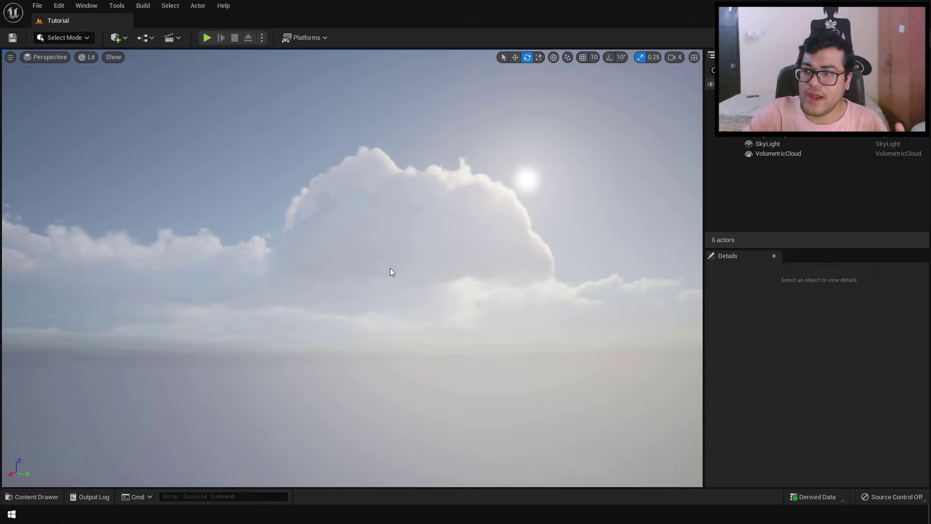
# Add a Cine Camera Actor to the level and snap it to the current view.
pyautogui.click(126, 38)
pyautogui.moveTo(168, 149)
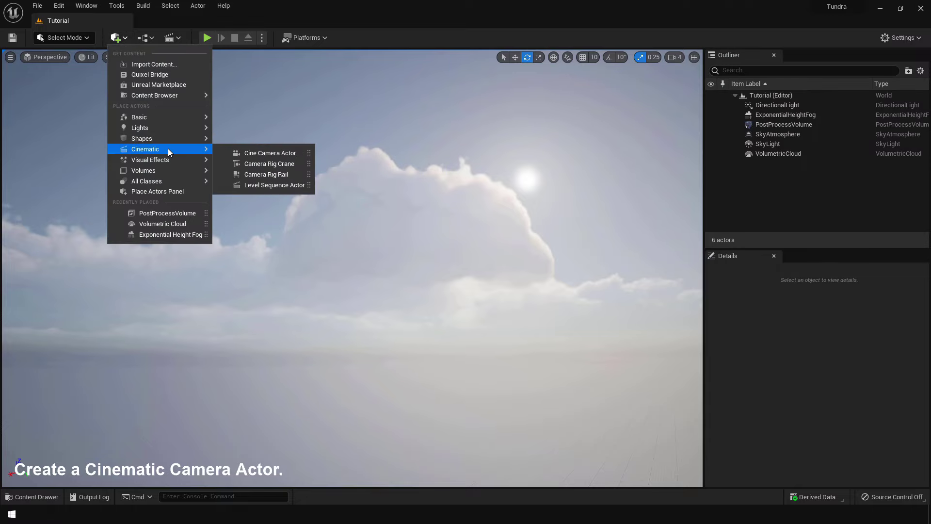
pyautogui.click(231, 153)
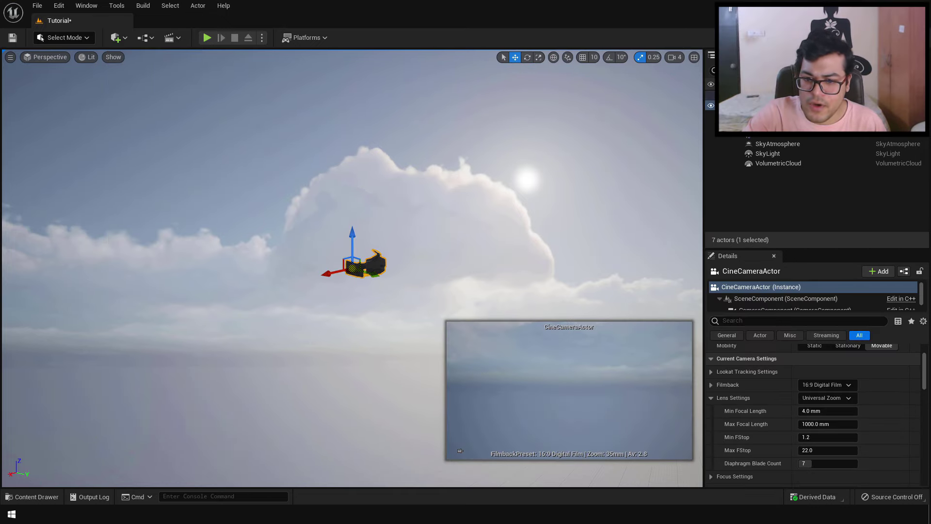
pyautogui.rightClick(354, 271)
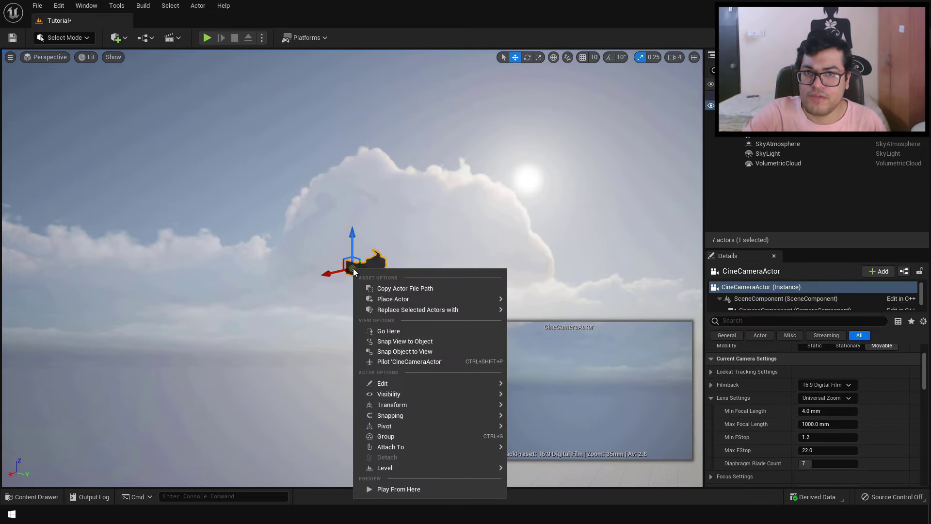
pyautogui.click(390, 351)
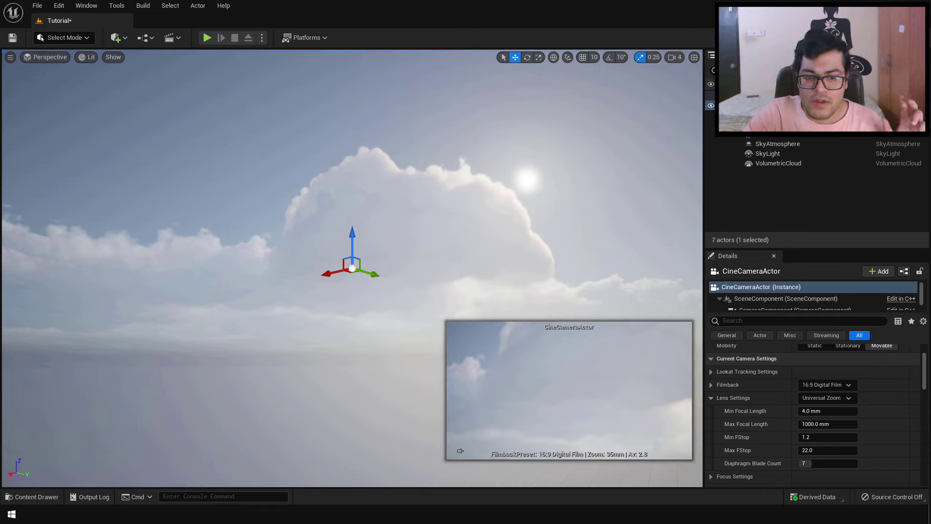
# Set the cine camera's filmback to 16:9 DSLR, its min and max focal length to 22 mm and its diaphragm blade count to 16.
pyautogui.click(819, 385)
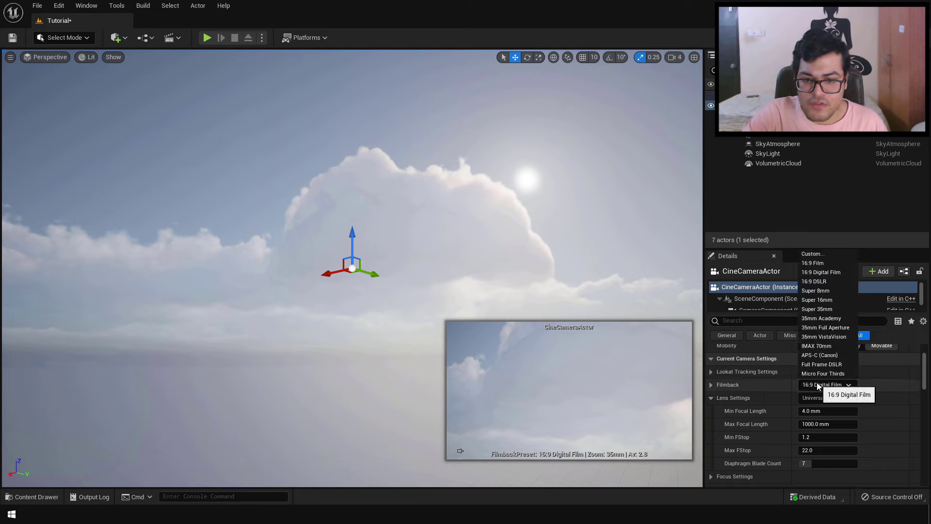
pyautogui.click(814, 281)
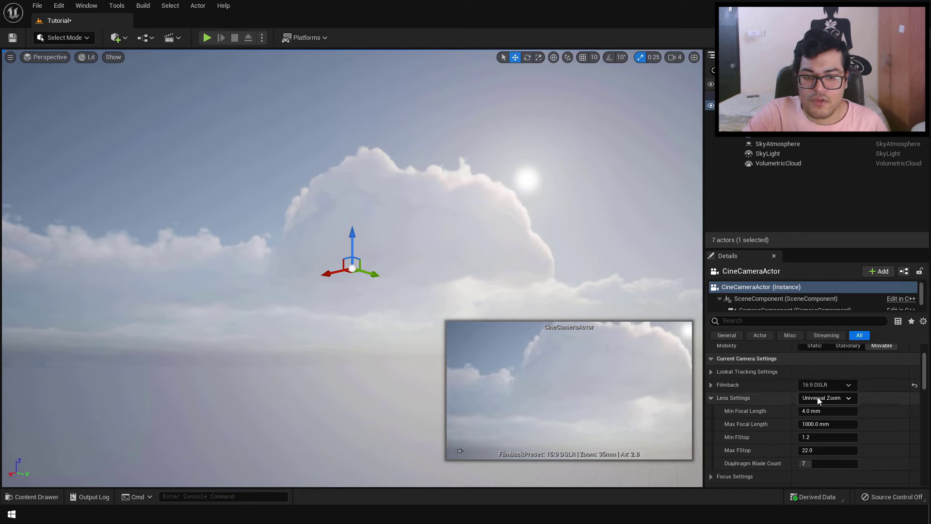
pyautogui.click(819, 397)
pyautogui.click(815, 408)
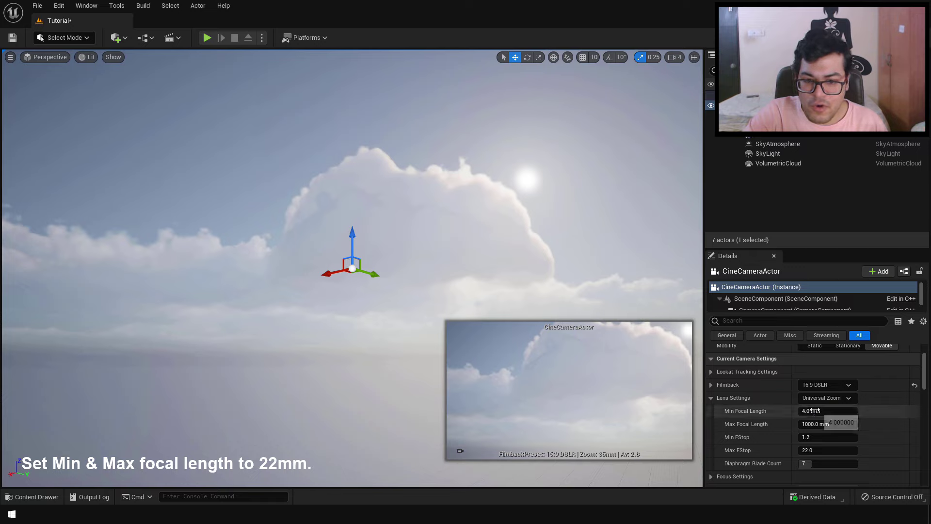
pyautogui.write('22')
pyautogui.click(825, 423)
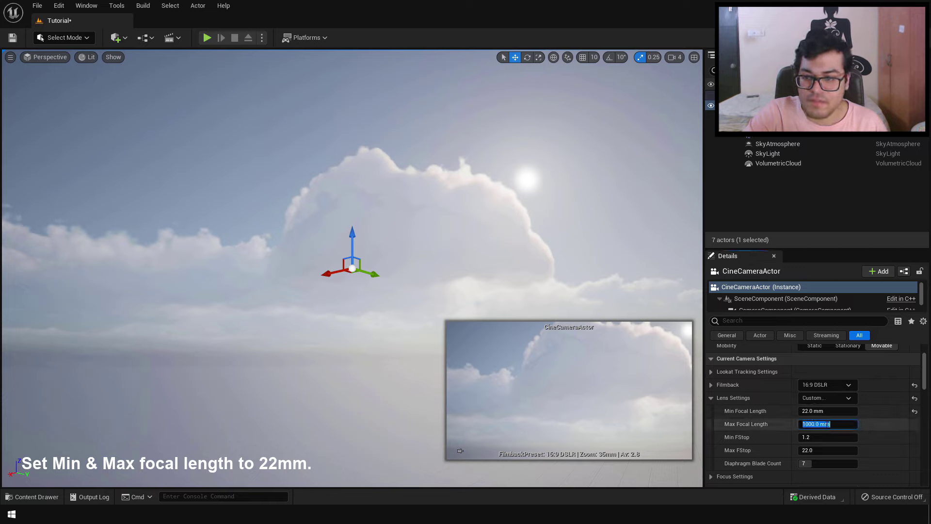
pyautogui.press('Return')
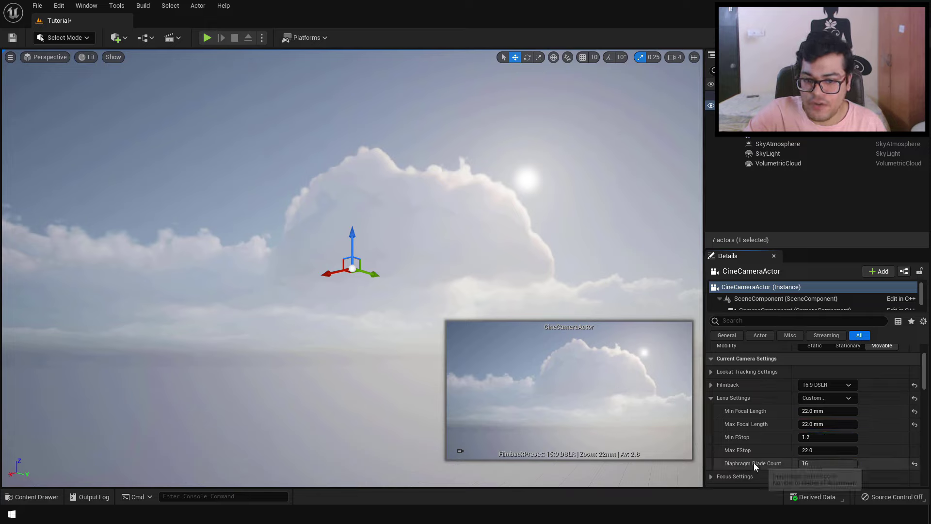
# Check the cine camera's focus and aperture settings and switch the viewport to look through CineCameraActor.
pyautogui.scroll(-3, 754, 462)
pyautogui.click(711, 415)
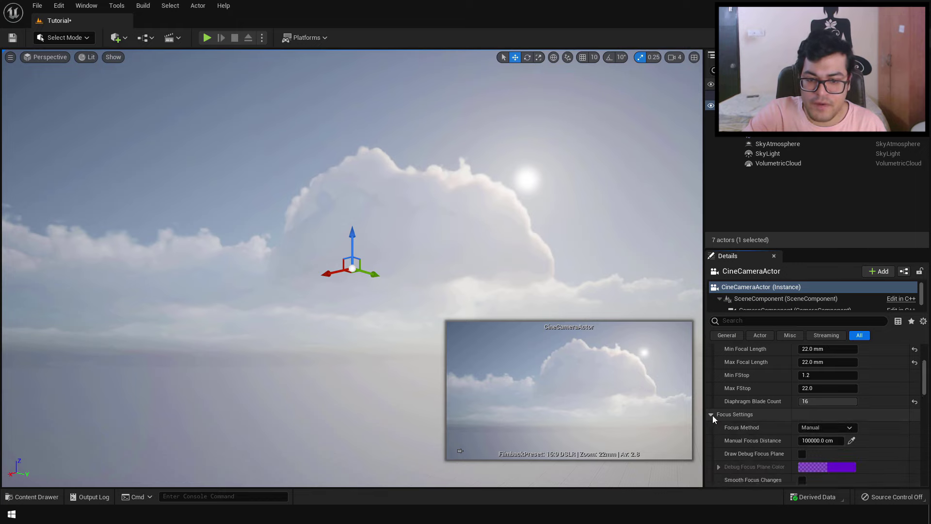
pyautogui.scroll(-2, 776, 407)
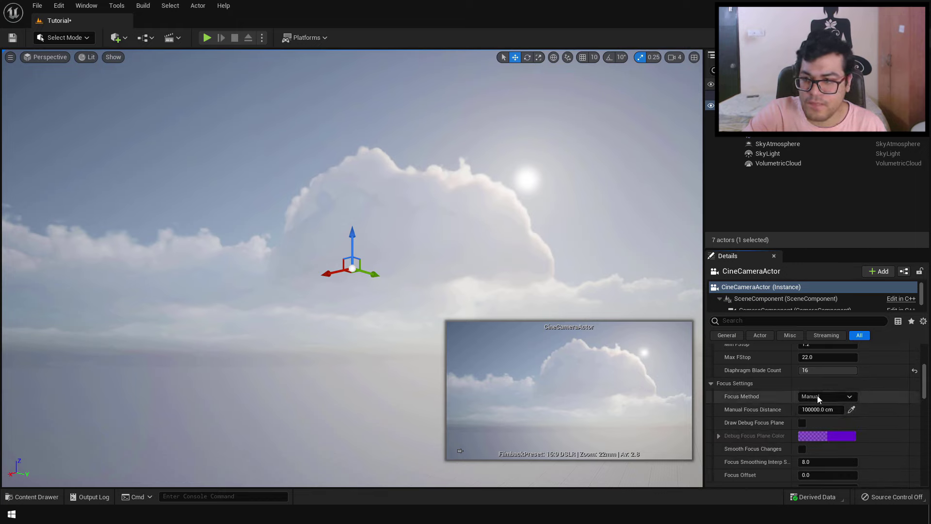
pyautogui.scroll(-4, 808, 420)
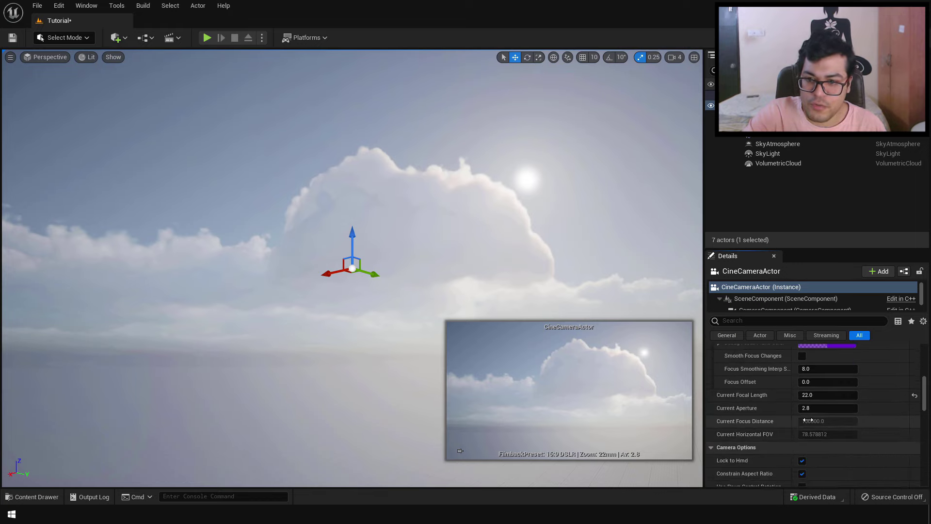
pyautogui.scroll(10, 808, 420)
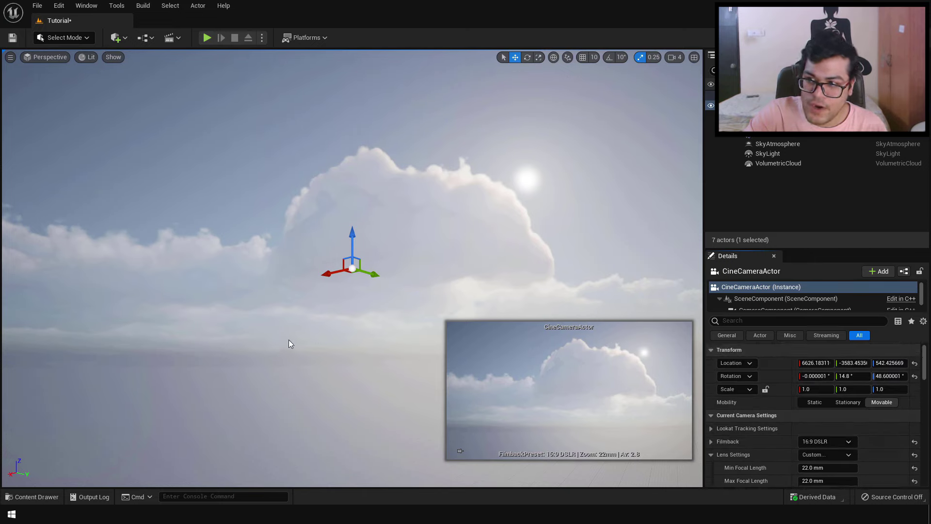
pyautogui.click(37, 59)
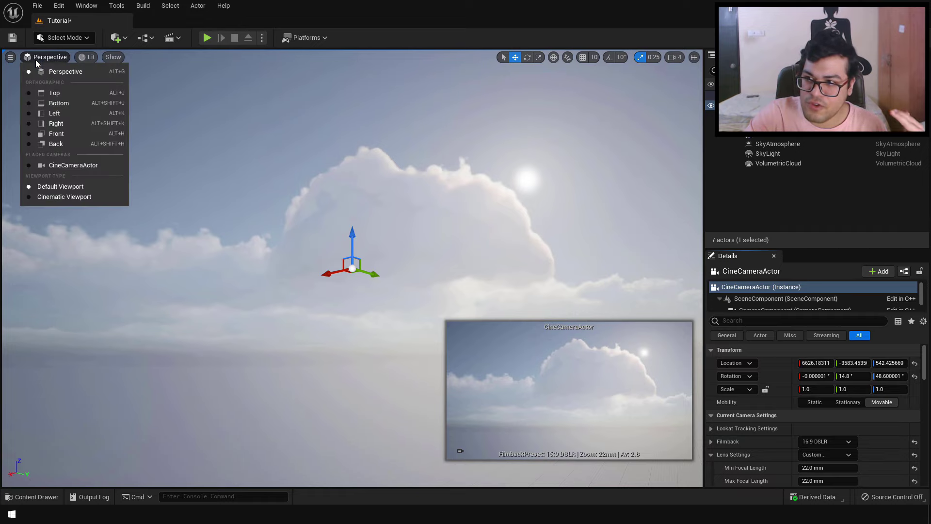
pyautogui.click(62, 165)
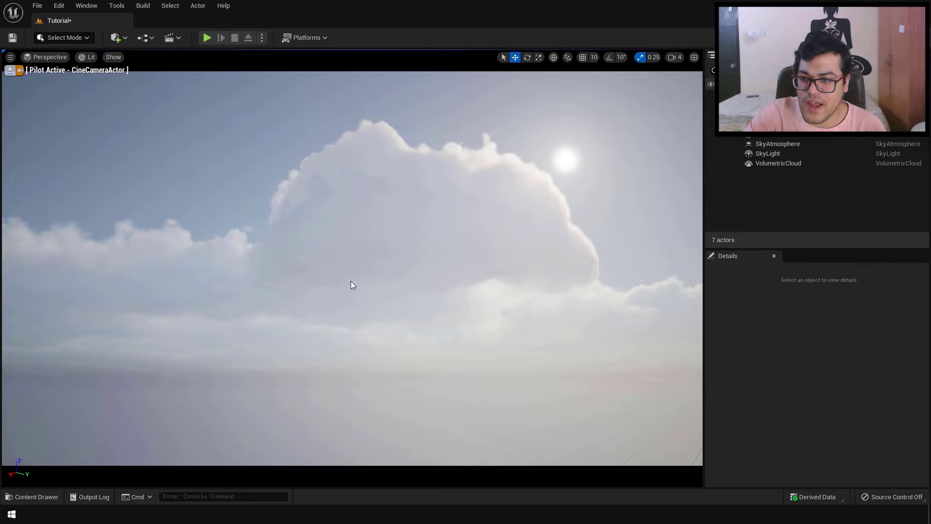
# Filter the Megascans 3D_Assets folder to show only static meshes.
pyautogui.hotkey('ctrl', 'space')
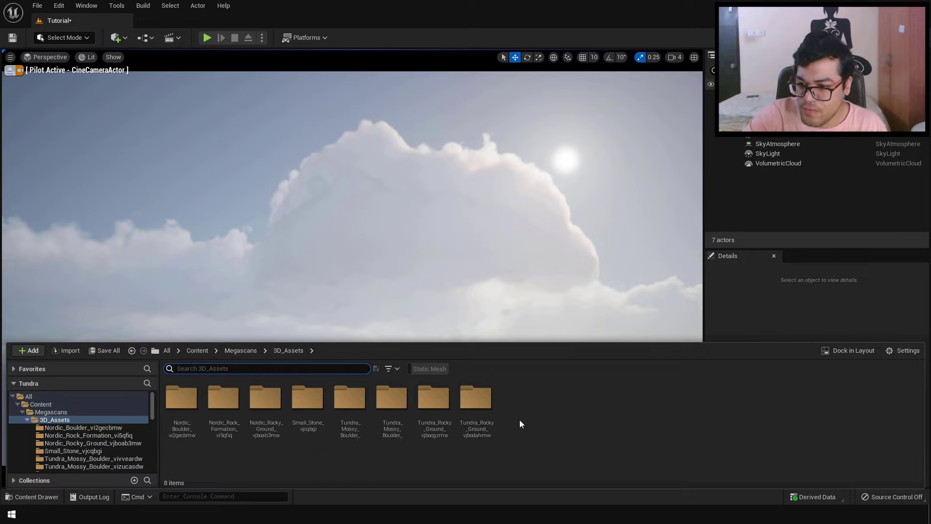
pyautogui.click(393, 371)
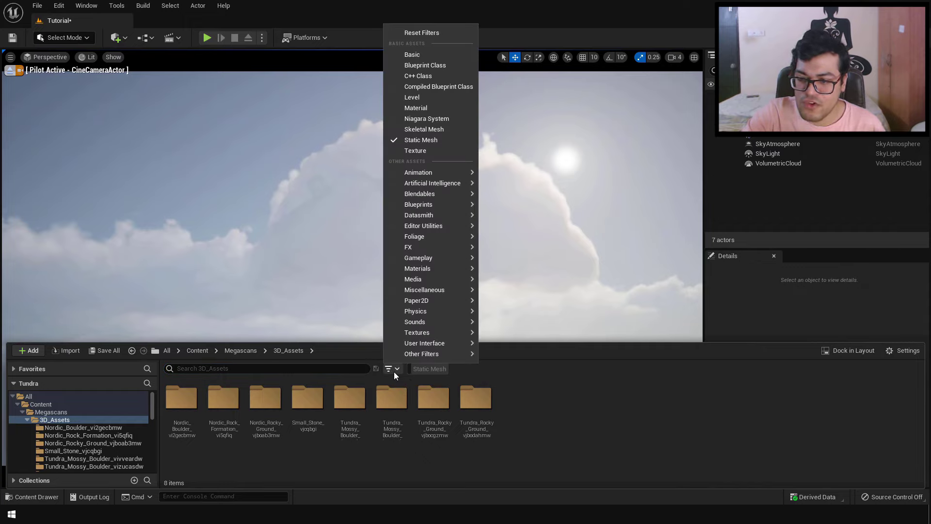
pyautogui.click(411, 141)
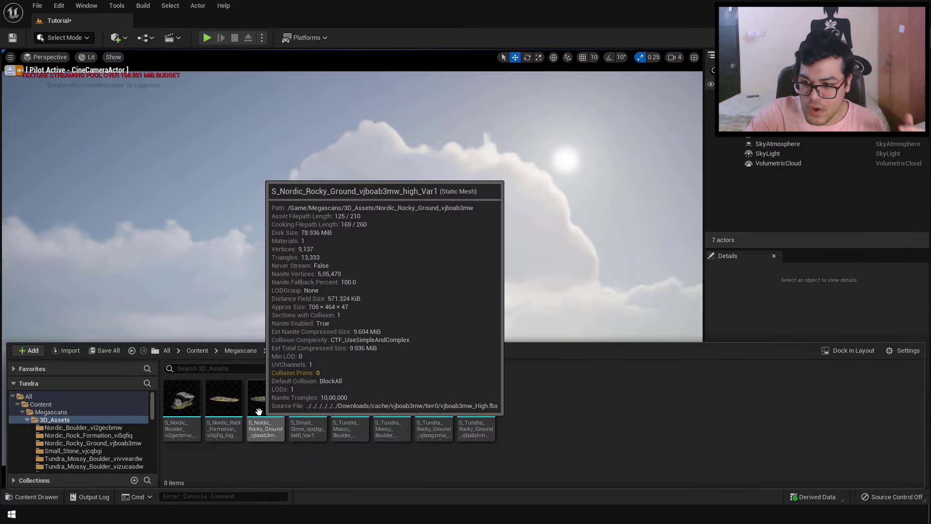
# Place the Nordic Rocky Ground, Nordic Rock Formation and Tundra Rocky Ground meshes as a rocky slope in the left foreground of the shot.
pyautogui.moveTo(259, 411); pyautogui.dragTo(148, 388)
pyautogui.press('e')
pyautogui.hotkey('ctrl', 'space')
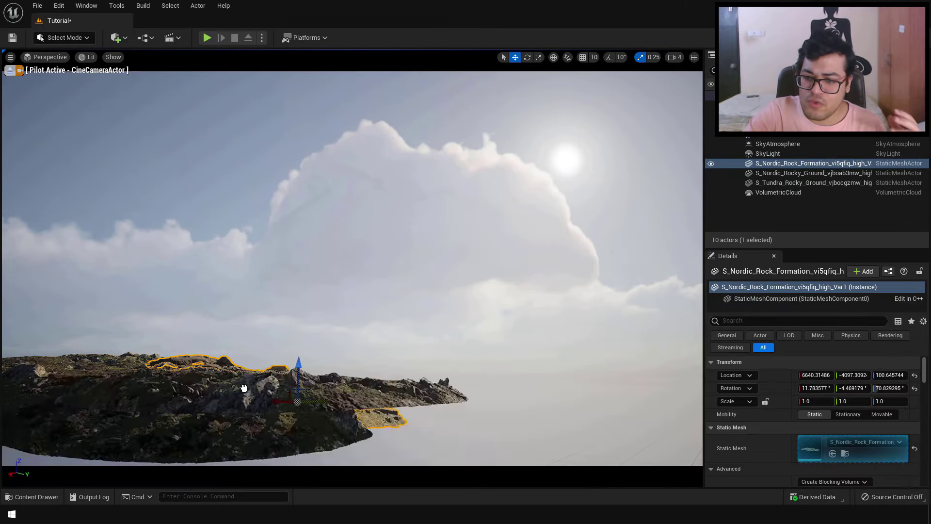
pyautogui.moveTo(244, 388); pyautogui.dragTo(210, 409)
pyautogui.press('e')
pyautogui.click(141, 160)
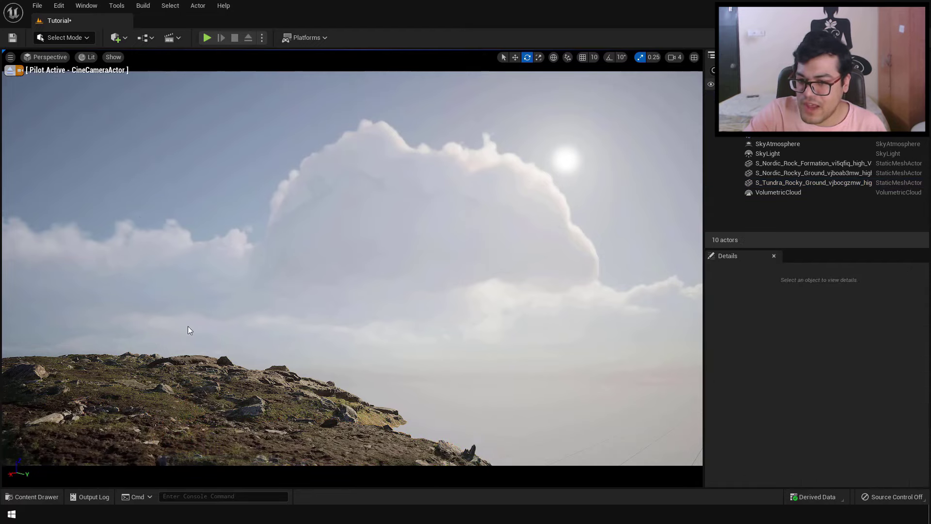
# Add another Tundra Rocky Ground and a second Nordic Rocky Ground mesh, moving and rotating them to extend the terrain across the shot's right side.
pyautogui.hotkey('ctrl', 'space')
pyautogui.moveTo(459, 407); pyautogui.dragTo(590, 347)
pyautogui.press('w')
pyautogui.press('e')
pyautogui.moveTo(625, 351); pyautogui.dragTo(593, 375)
pyautogui.press('w')
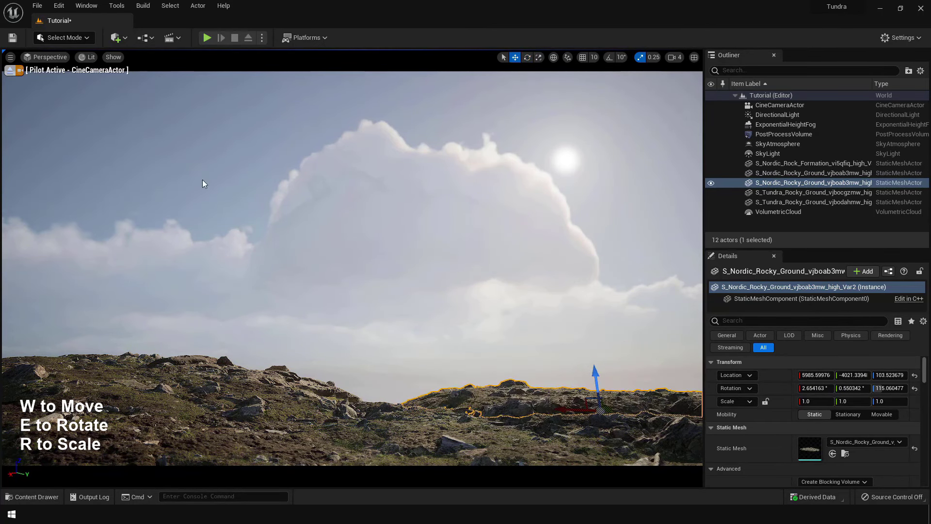
# Add a third Nordic Rocky Ground mesh, scale it to 0.5, and move and rotate it into the gap in the middle of the terrain.
pyautogui.press('Escape')
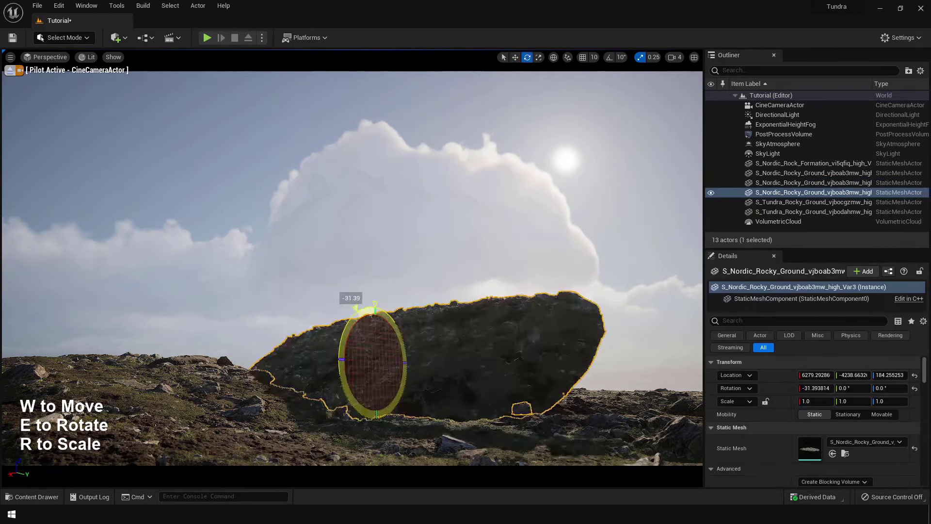
pyautogui.press('r')
pyautogui.moveTo(374, 360); pyautogui.dragTo(374, 383)
pyautogui.press('w')
pyautogui.press('e')
pyautogui.moveTo(373, 368); pyautogui.dragTo(381, 359)
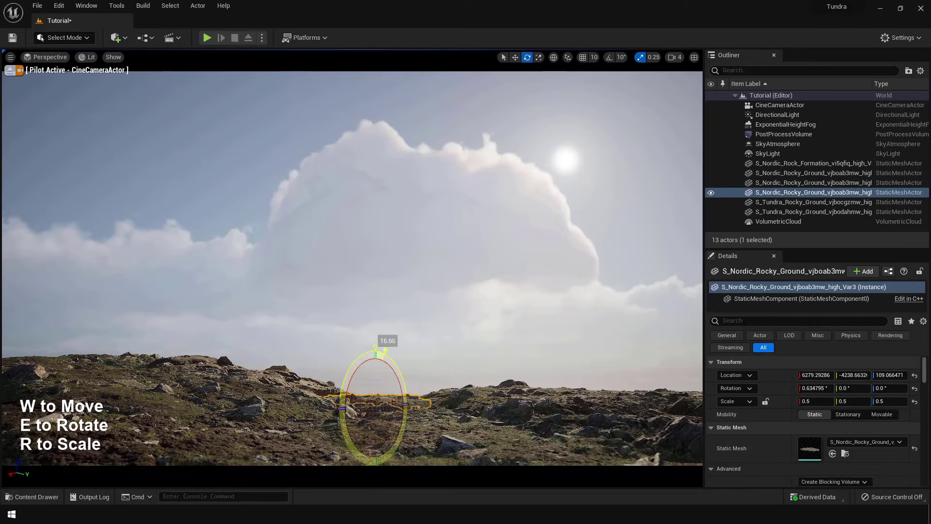
pyautogui.press('Escape')
# Place another Tundra Rocky Ground mesh in the right foreground and adjust its position and rotation.
pyautogui.hotkey('ctrl', 'space')
pyautogui.moveTo(434, 426); pyautogui.dragTo(612, 343)
pyautogui.moveTo(612, 388); pyautogui.dragTo(628, 364)
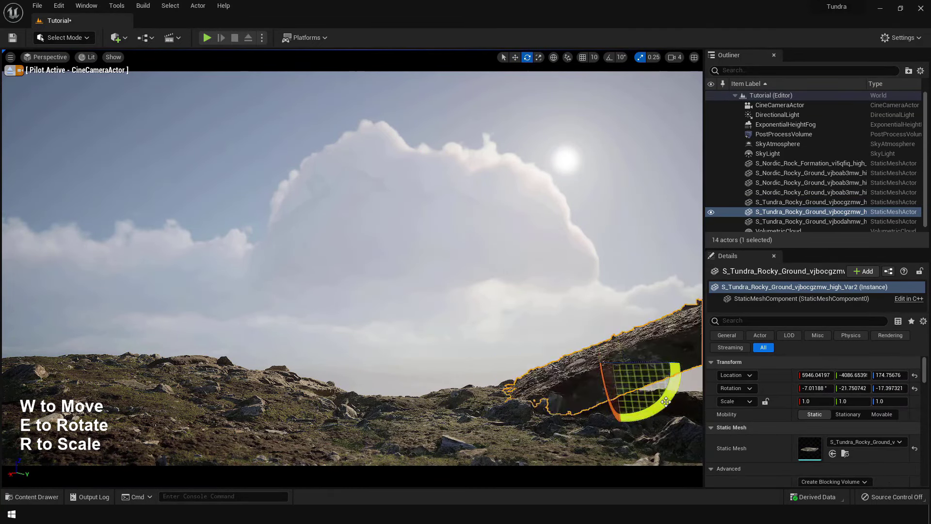
pyautogui.press('w')
pyautogui.press('e')
pyautogui.press('w')
pyautogui.press('e')
pyautogui.press('Escape')
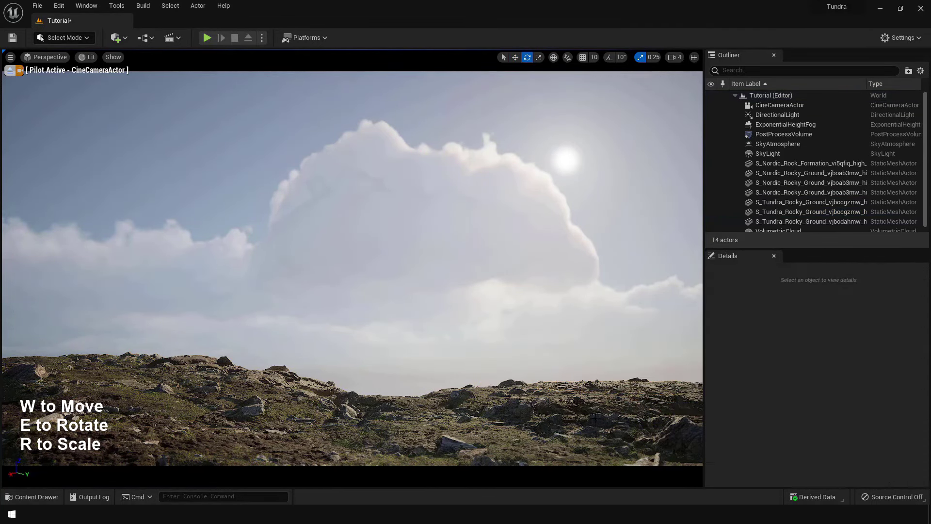
# Add one more Tundra Rocky Ground mesh, moving and rotating it to fill the middle and left terrain.
pyautogui.hotkey('ctrl', 'space')
pyautogui.moveTo(482, 417); pyautogui.dragTo(333, 401)
pyautogui.moveTo(359, 383); pyautogui.dragTo(280, 383)
pyautogui.press('w')
pyautogui.press('e')
pyautogui.press('w')
pyautogui.press('e')
# Add a fourth Nordic Rocky Ground mesh at 0.5 scale, moved and rotated into the left corner of the foreground.
pyautogui.moveTo(271, 418); pyautogui.dragTo(122, 418)
pyautogui.press('r')
pyautogui.press('w')
pyautogui.press('e')
pyautogui.moveTo(115, 427); pyautogui.dragTo(131, 412)
pyautogui.press('Escape')
pyautogui.hotkey('ctrl', 'space')
pyautogui.moveTo(339, 417); pyautogui.dragTo(170, 419)
pyautogui.moveTo(170, 425); pyautogui.dragTo(233, 417)
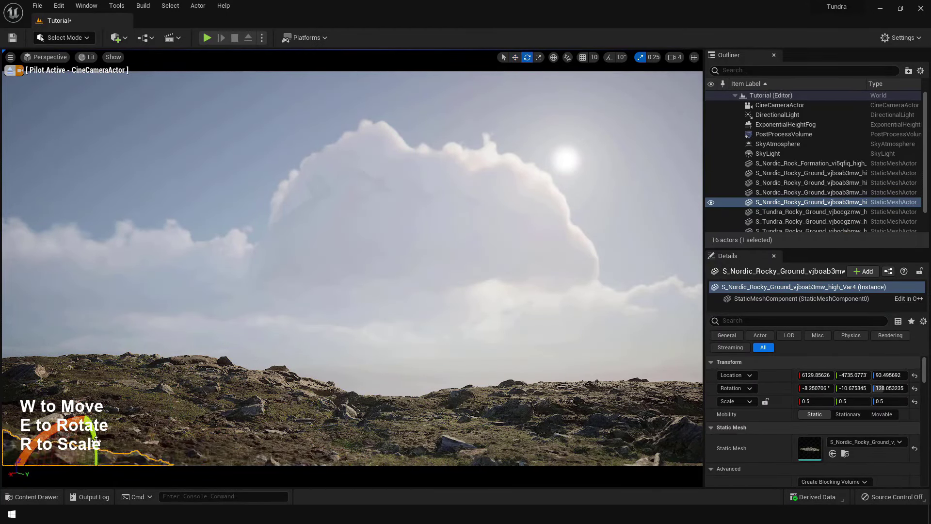
pyautogui.press('Escape')
# Delete the Nordic Rock Formation mesh and lower the rocky ground on the left side of the shot.
pyautogui.click(275, 393)
pyautogui.press('Delete')
pyautogui.click(160, 398)
pyautogui.moveTo(170, 374); pyautogui.dragTo(170, 402)
pyautogui.press('w')
pyautogui.click(276, 275)
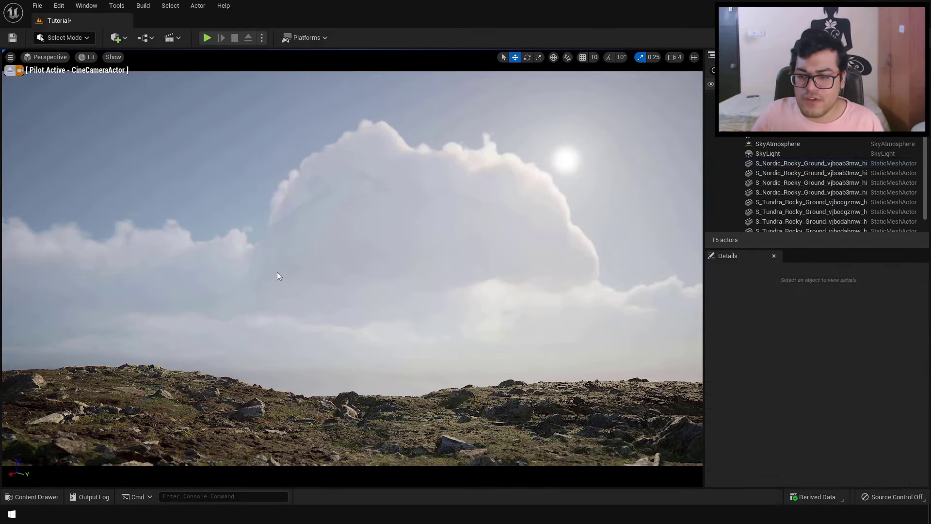
# Add a Nordic Rock Formation mesh back to the scene and shift the sun slightly higher to the right.
pyautogui.hotkey('ctrl', 'space')
pyautogui.hotkey('ctrl', 'space')
pyautogui.hotkey('ctrl', 'l')
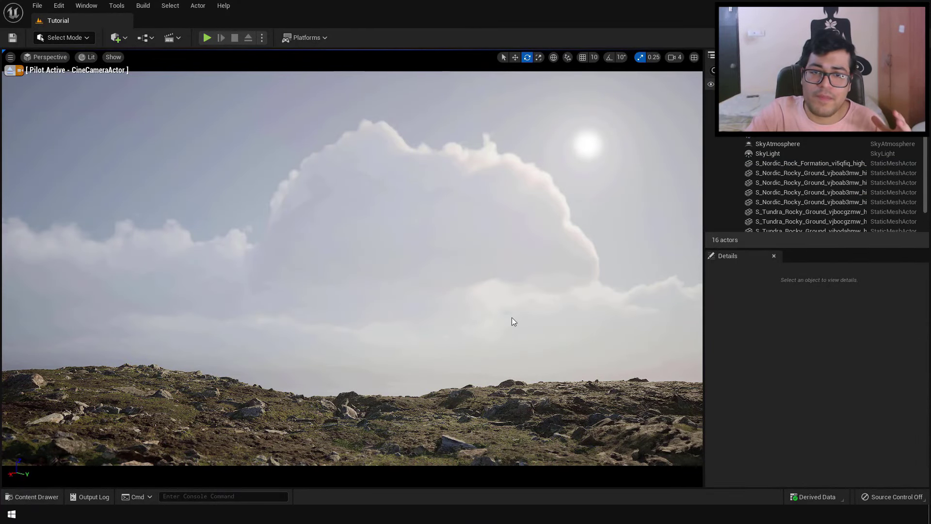
# Place the untitled mountain mesh from the mt folder in the background on the right of the shot.
pyautogui.hotkey('ctrl', 'space')
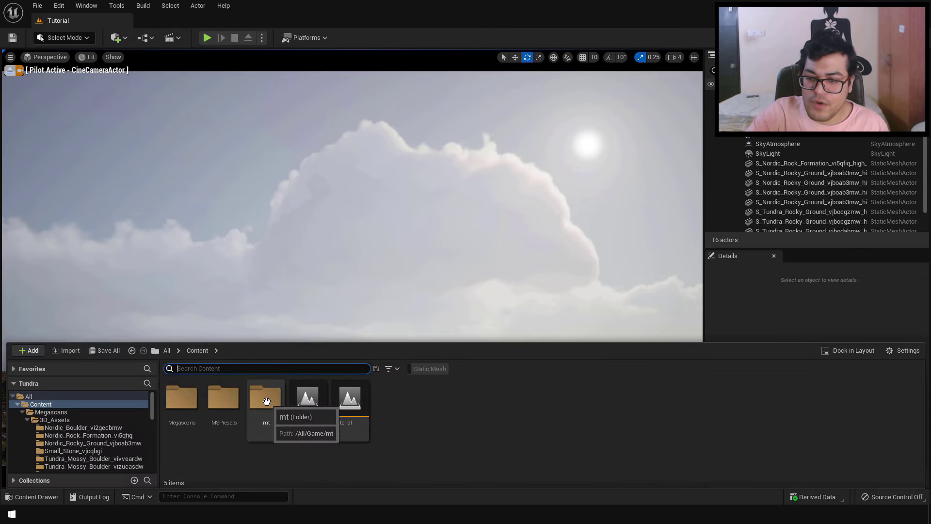
pyautogui.doubleClick(267, 401)
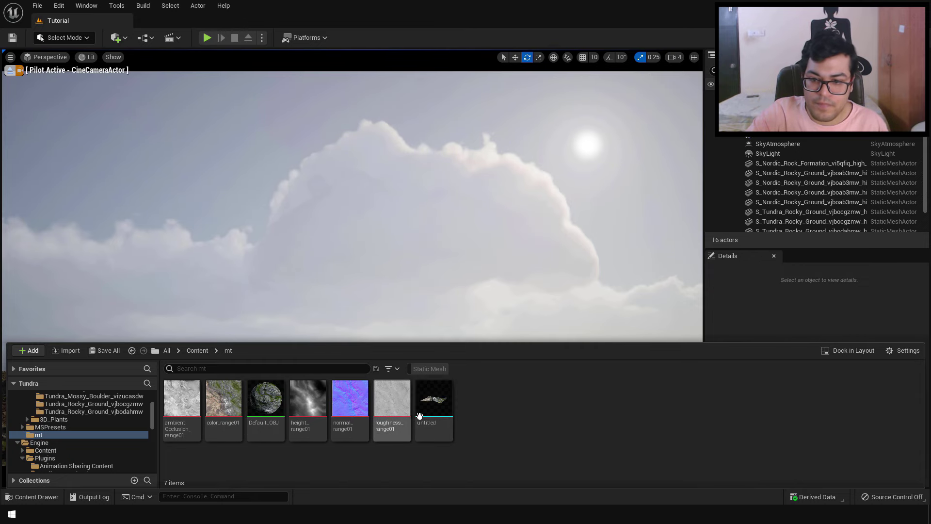
pyautogui.moveTo(434, 418)
pyautogui.moveTo(526, 326); pyautogui.dragTo(596, 402)
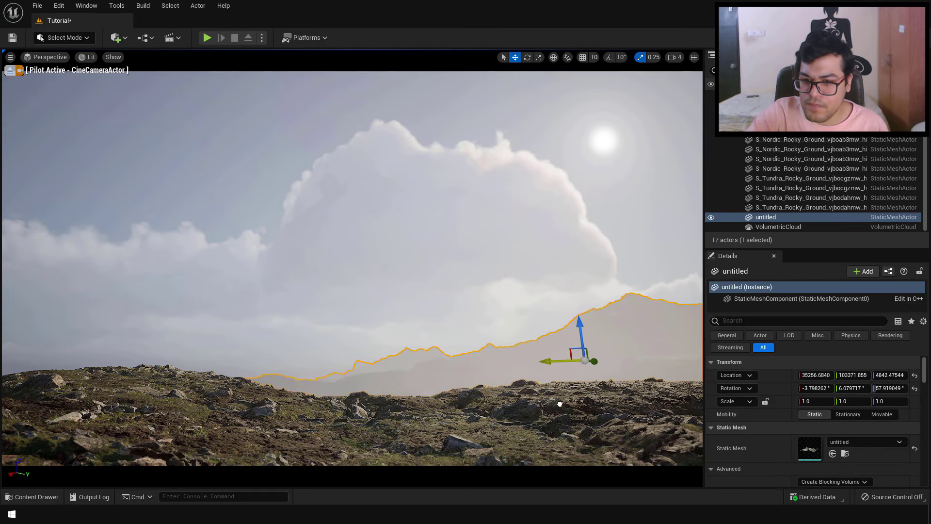
pyautogui.click(237, 184)
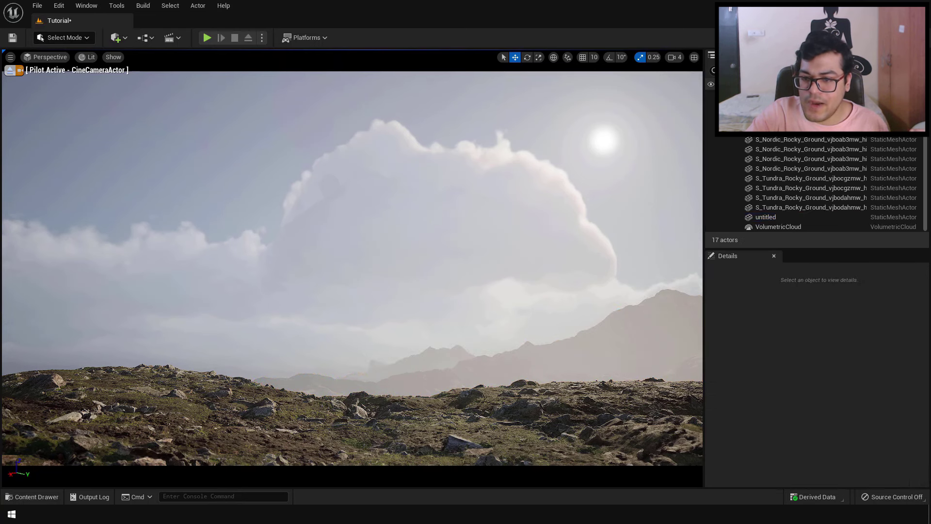
# Rotate the untitled mountain mesh to change the ridge line seen behind the right-hand terrain.
pyautogui.click(596, 362)
pyautogui.press('e')
pyautogui.moveTo(622, 359); pyautogui.dragTo(558, 354)
pyautogui.press('w')
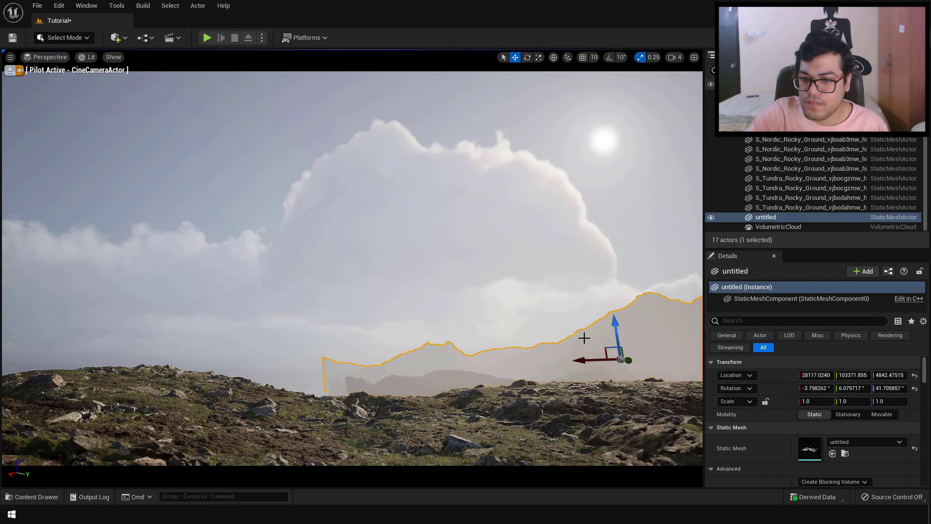
# Duplicate the mountain mesh to the left background and rotate the copy to show a different ridge.
pyautogui.moveTo(627, 358); pyautogui.dragTo(4, 364)
pyautogui.press('e')
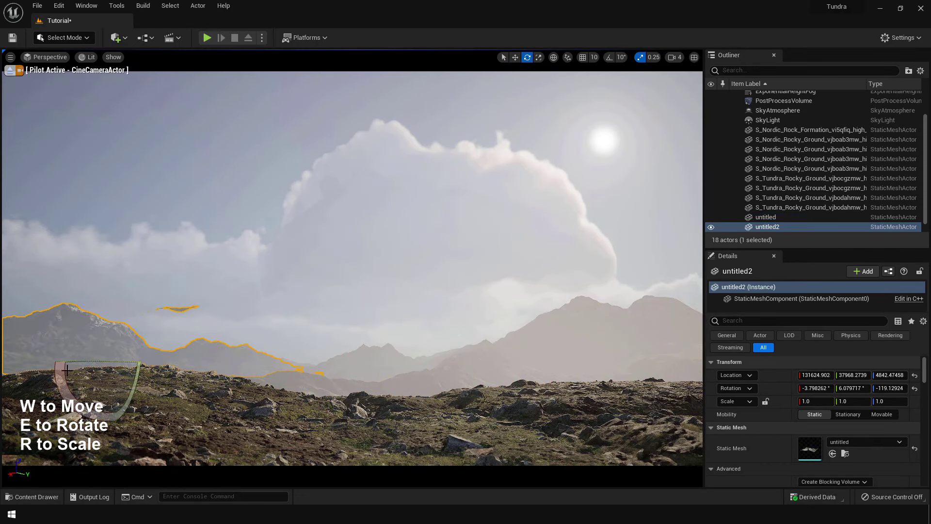
pyautogui.moveTo(61, 370)
pyautogui.mouseDown()
pyautogui.moveTo(62, 386)
pyautogui.moveTo(100, 351)
pyautogui.moveTo(44, 369)
pyautogui.mouseUp()
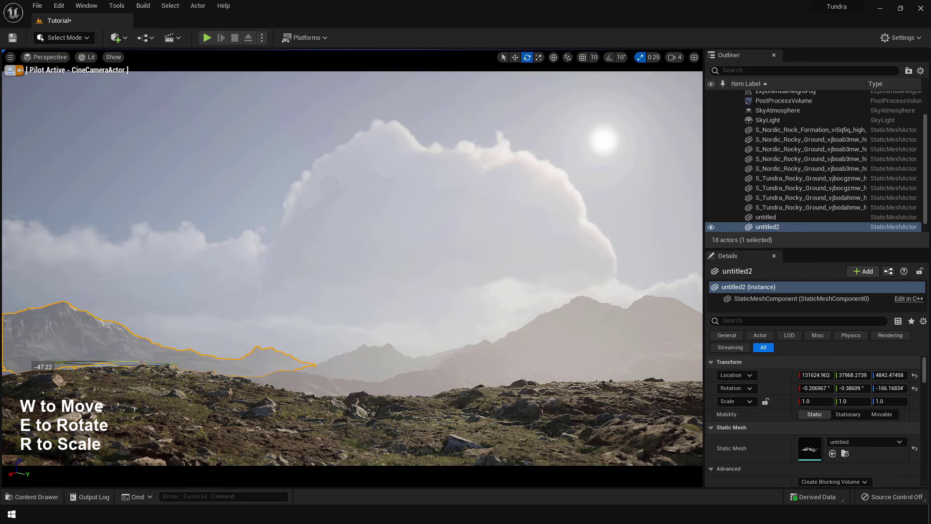
pyautogui.click(136, 173)
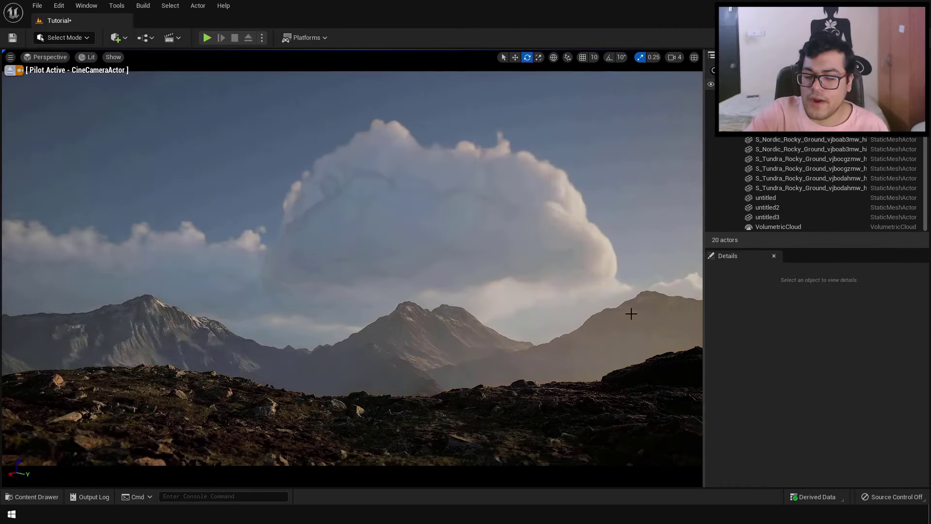
# Rotate the sun through several directions and leave it in the upper-left sky, side-lighting the clouds and mountains.
pyautogui.hotkey('ctrl', 'l')
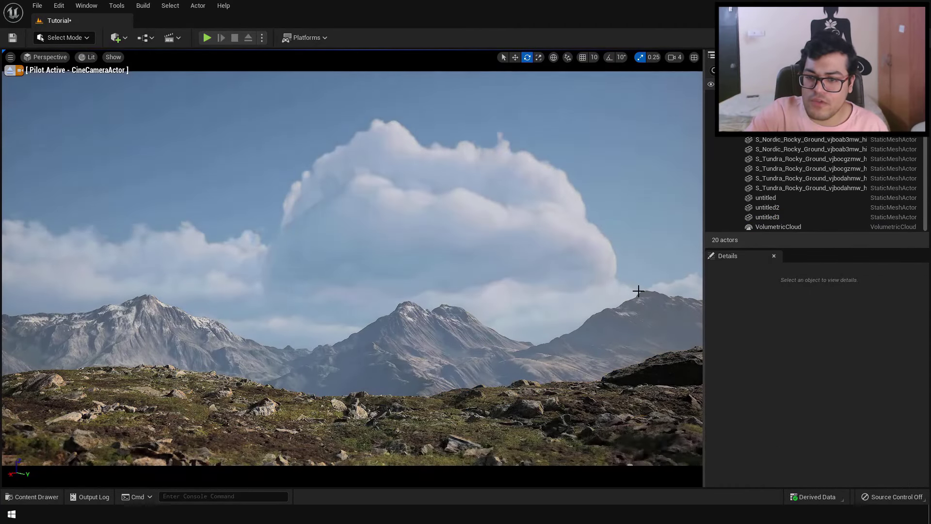
pyautogui.hotkey('ctrl', 'l')
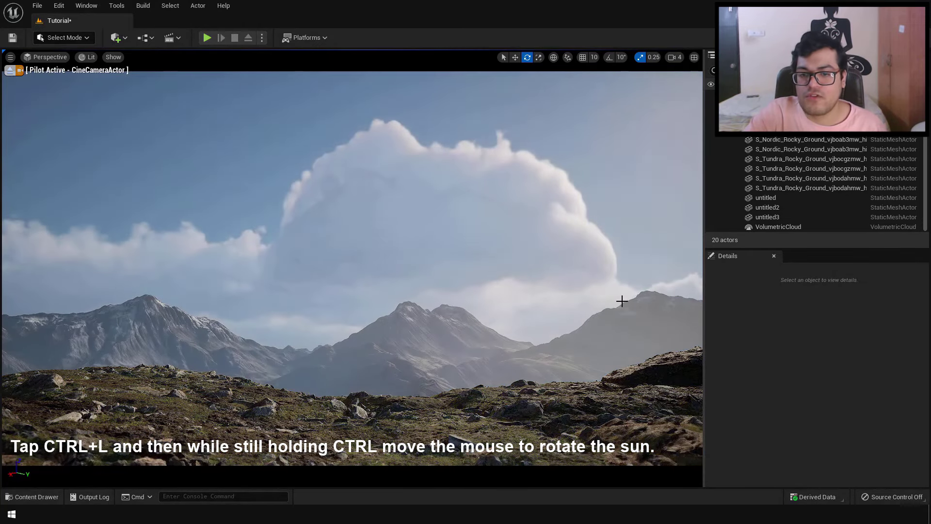
pyautogui.hotkey('ctrl', 'l')
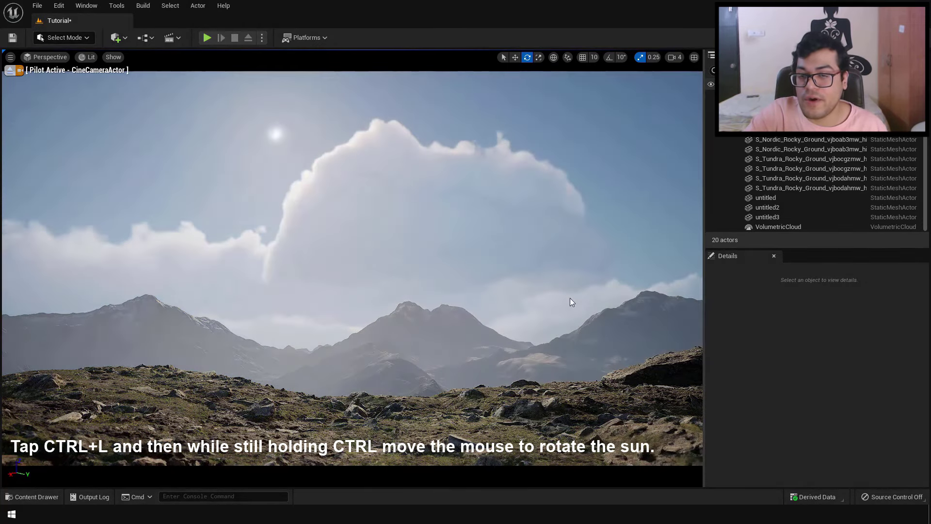
pyautogui.hotkey('ctrl', 'l')
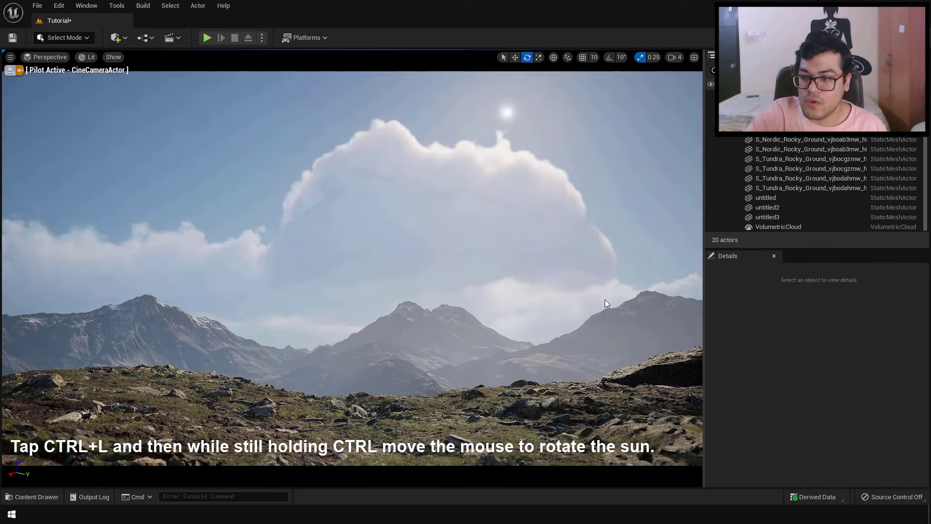
pyautogui.hotkey('ctrl', 'l')
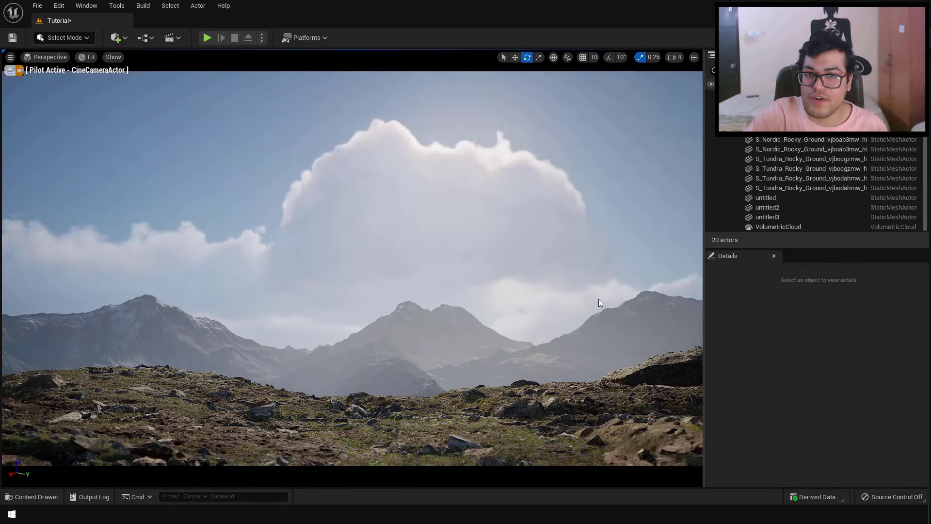
pyautogui.hotkey('ctrl', 'l')
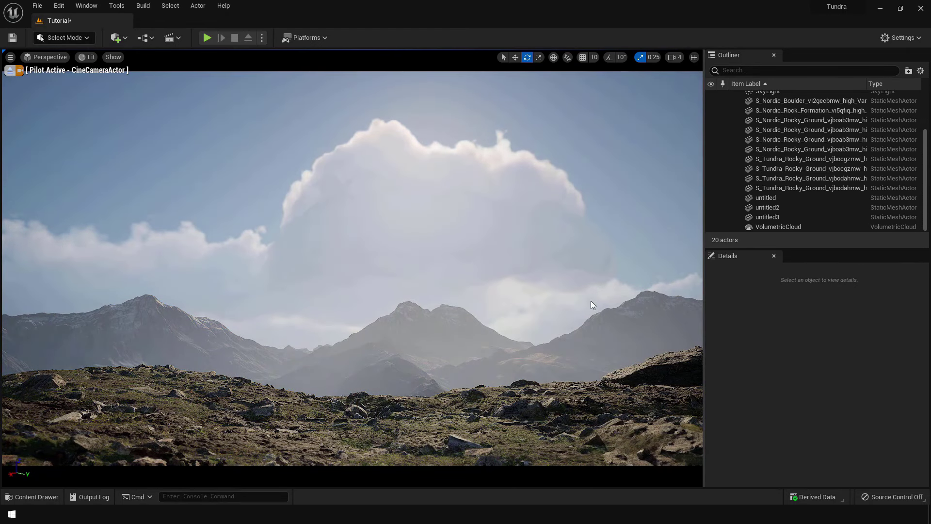
pyautogui.hotkey('ctrl', 'l')
pyautogui.press('w')
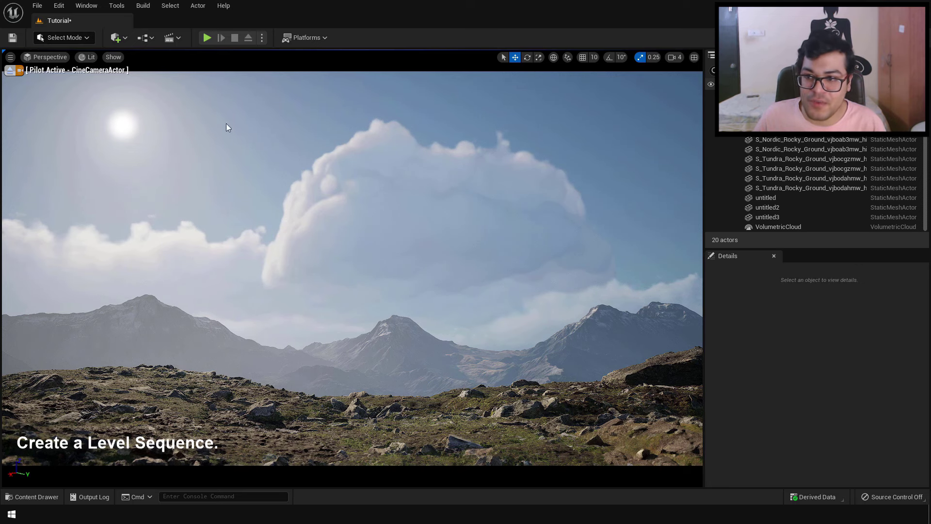
# Create a new level sequence in the Content folder and name it SQ.
pyautogui.click(174, 37)
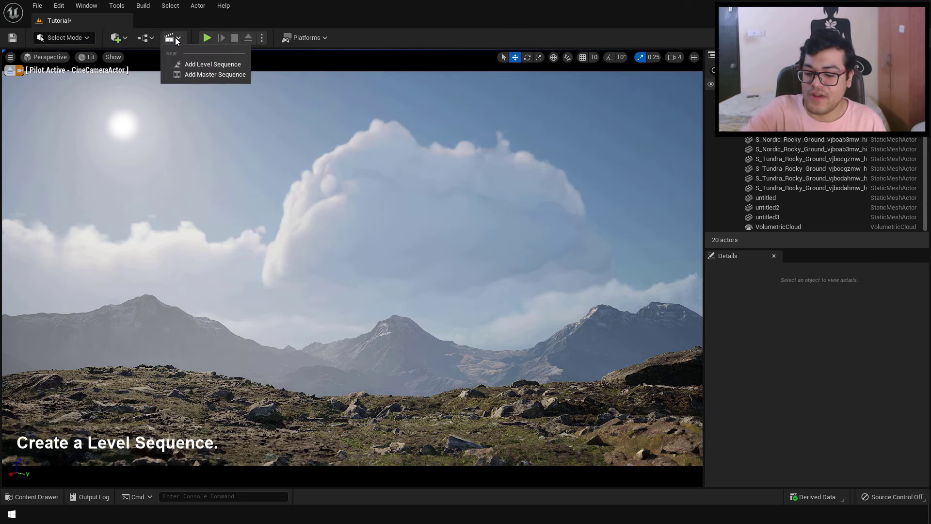
pyautogui.click(187, 65)
pyautogui.write('SQ')
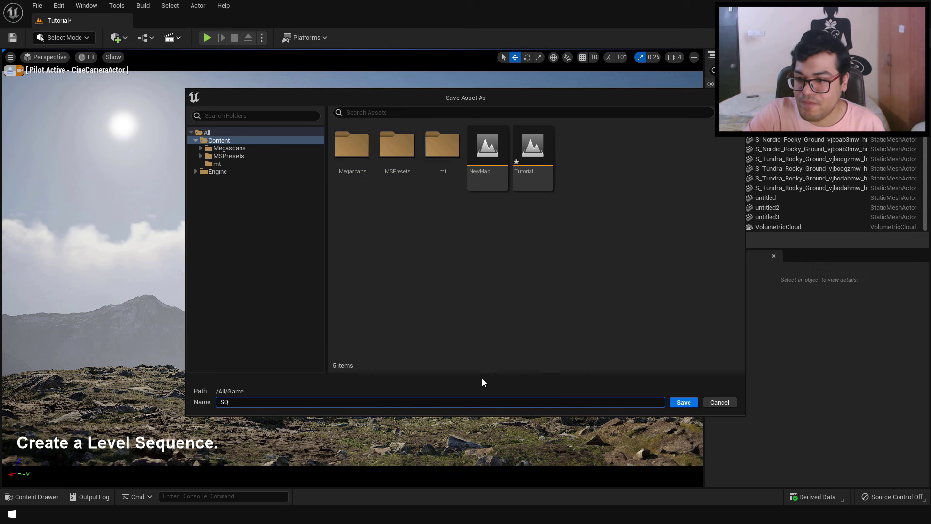
pyautogui.press('Return')
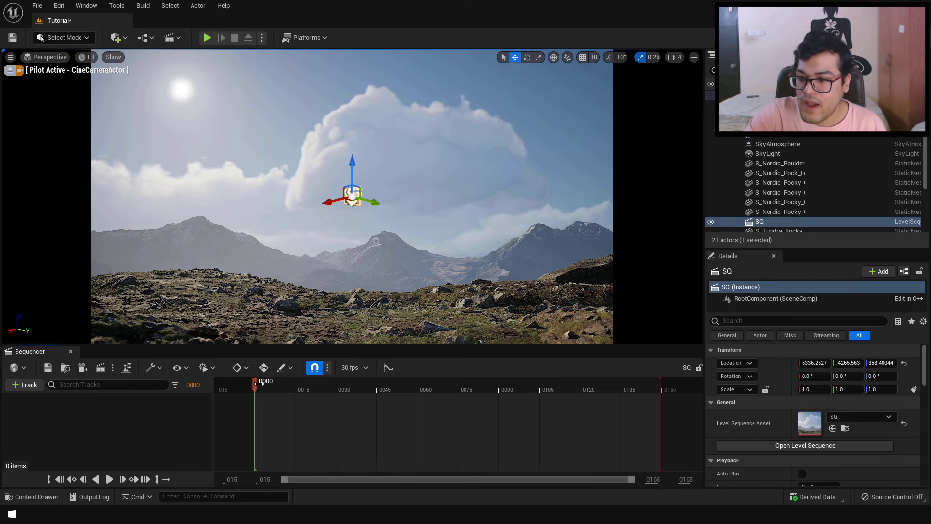
# Scrub the sequence's playhead to frame 32 and reset it to frame 0.
pyautogui.moveTo(257, 383)
pyautogui.mouseDown()
pyautogui.moveTo(566, 399)
pyautogui.moveTo(341, 391)
pyautogui.mouseUp()
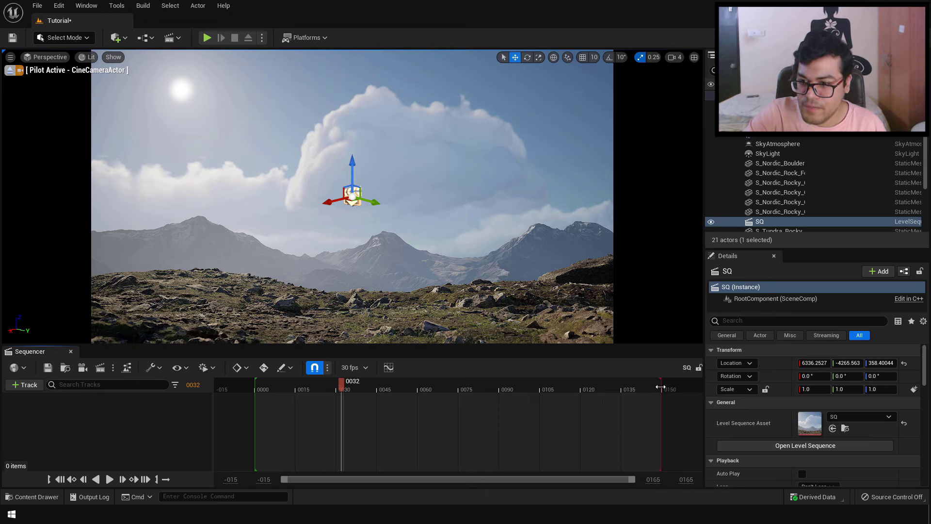
pyautogui.click(193, 384)
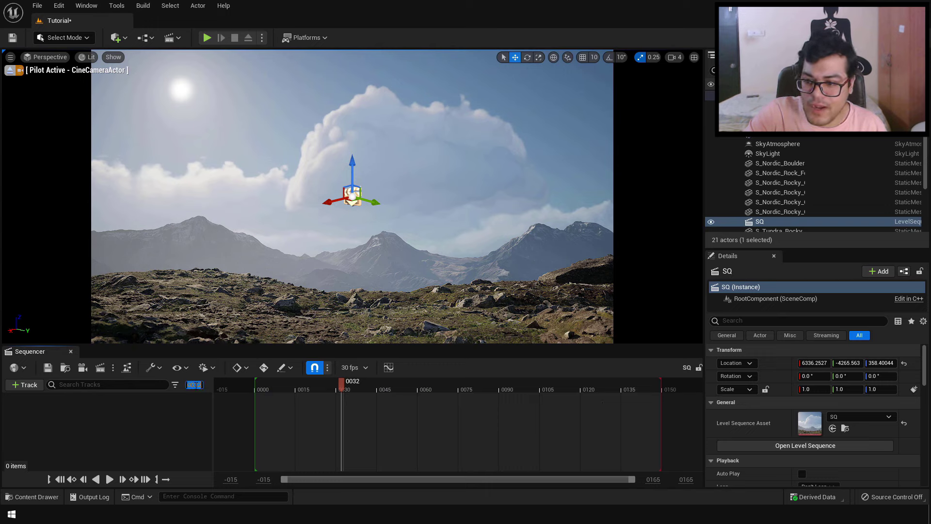
pyautogui.write('0')
pyautogui.press('Return')
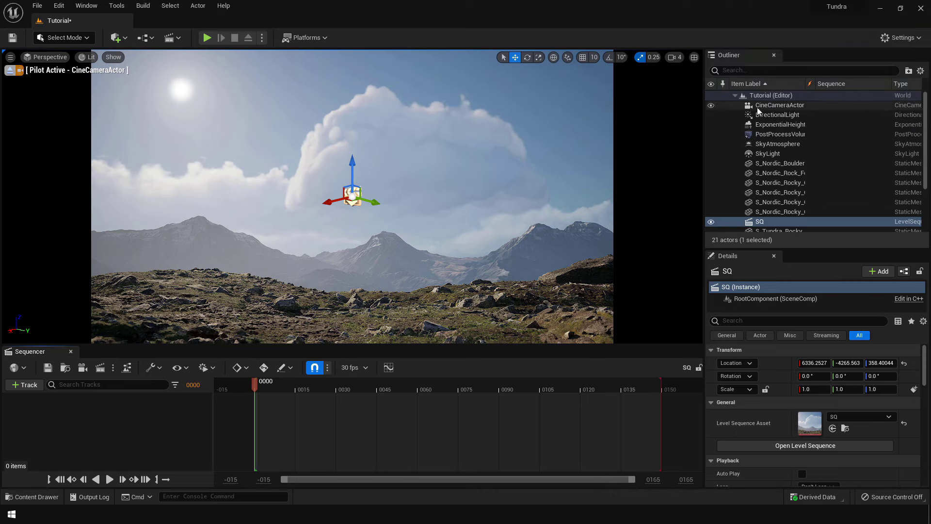
# Add CineCameraActor to the SQ sequence and key its Transform at frame 0.
pyautogui.moveTo(758, 107); pyautogui.dragTo(277, 408)
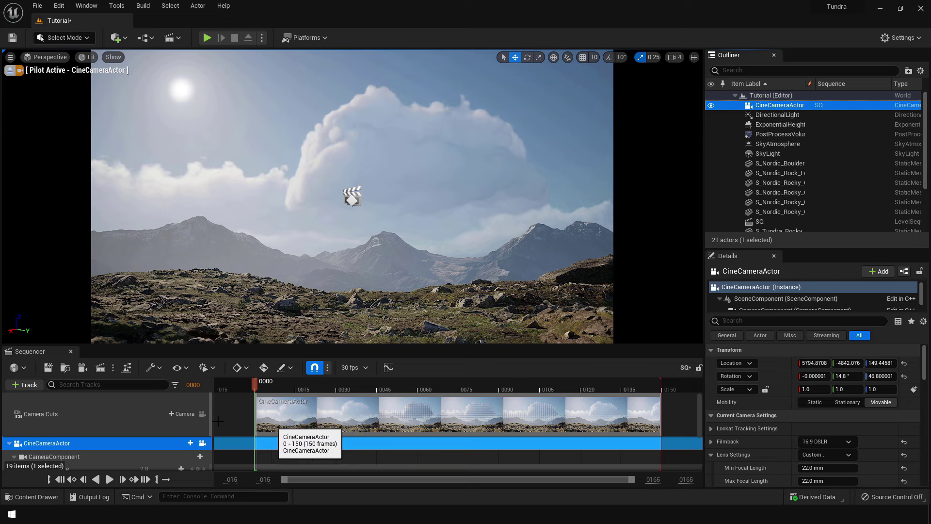
pyautogui.scroll(-2, 136, 422)
pyautogui.click(15, 426)
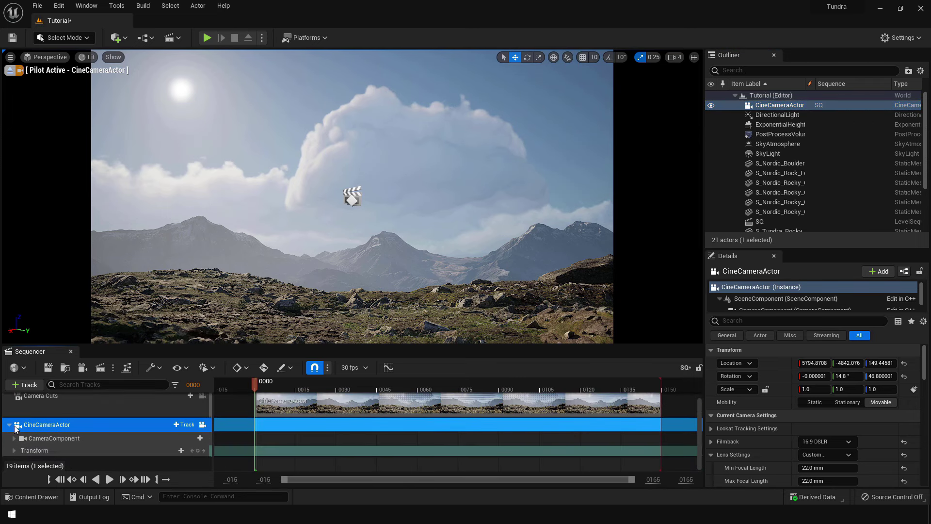
pyautogui.click(15, 450)
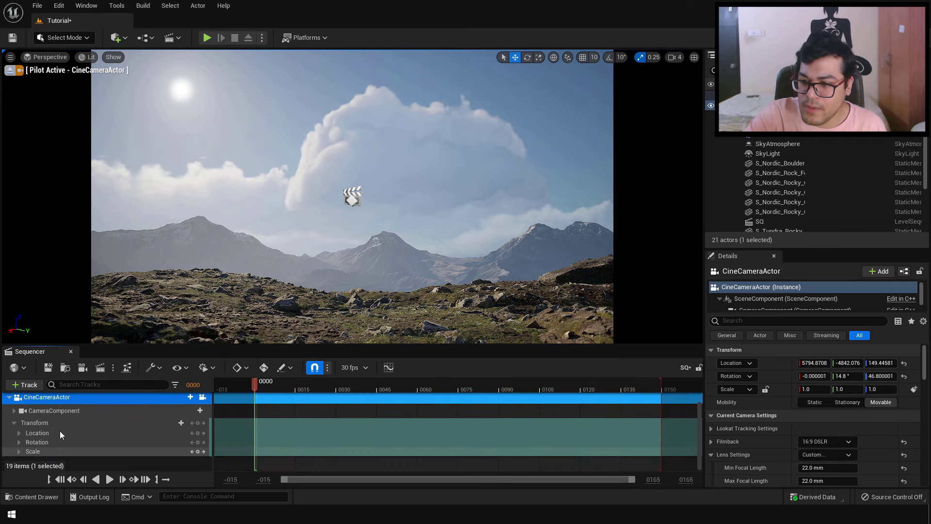
pyautogui.click(14, 422)
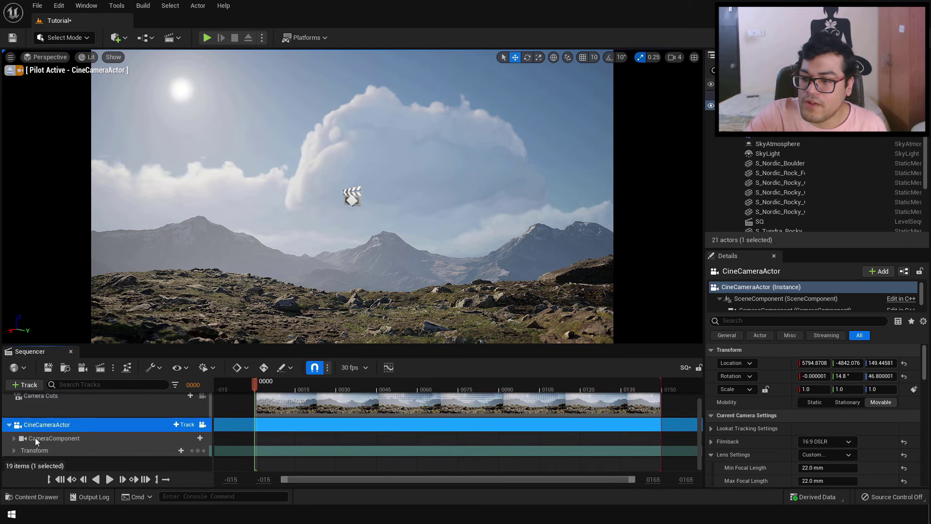
pyautogui.click(198, 451)
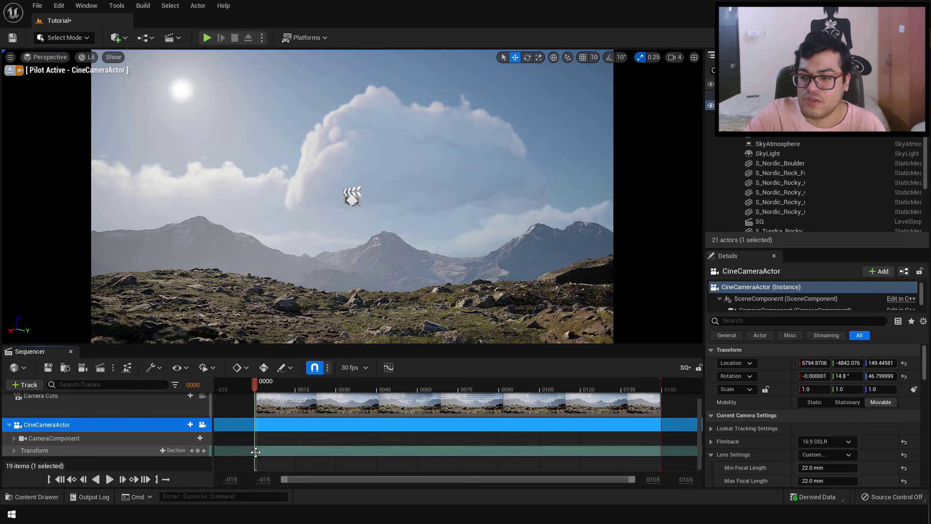
# Move the camera forward toward the mountains at frame 150 and key its Transform there.
pyautogui.moveTo(271, 394); pyautogui.dragTo(662, 401)
pyautogui.moveTo(488, 260); pyautogui.dragTo(488, 260, button='right')
pyautogui.press('w')
pyautogui.press('w')
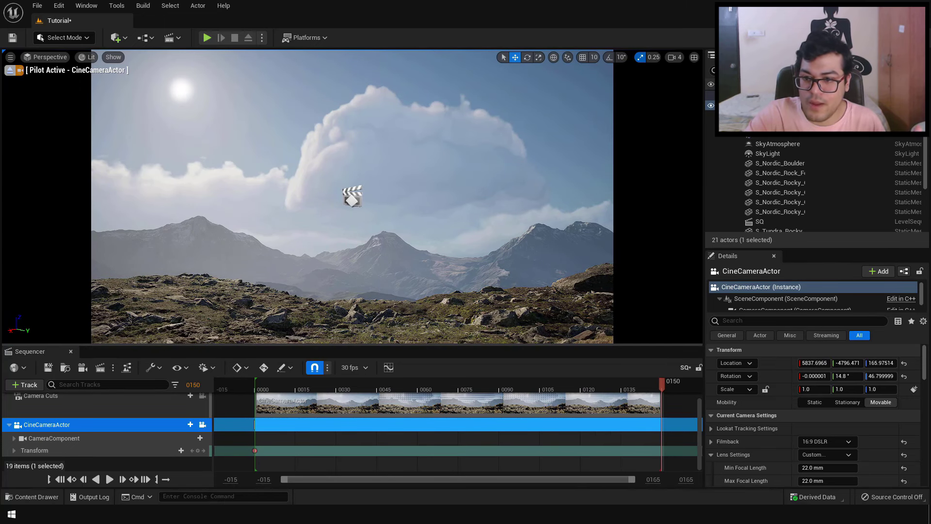
pyautogui.scroll(4, 493, 265)
pyautogui.scroll(-3, 493, 266)
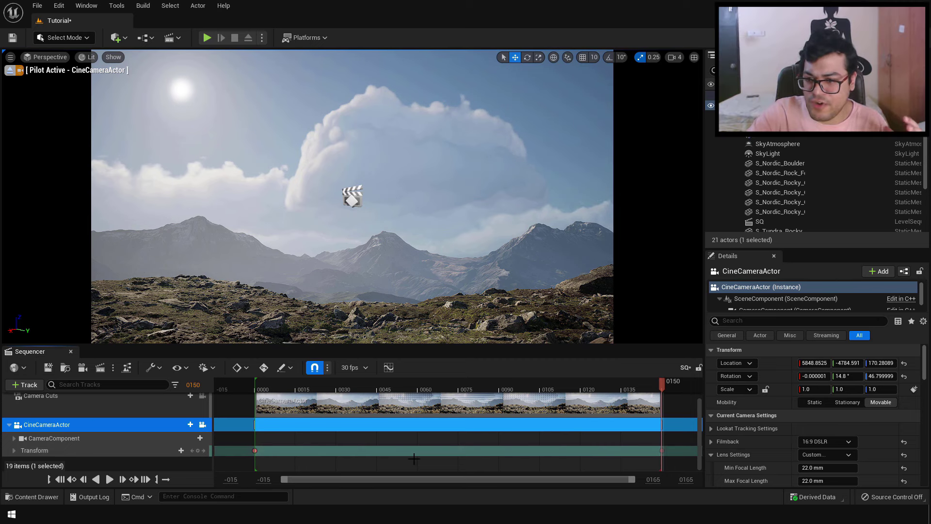
# Set the sequence's display rate to 24 fps (film) and scrub back to its start to preview the camera move.
pyautogui.click(354, 367)
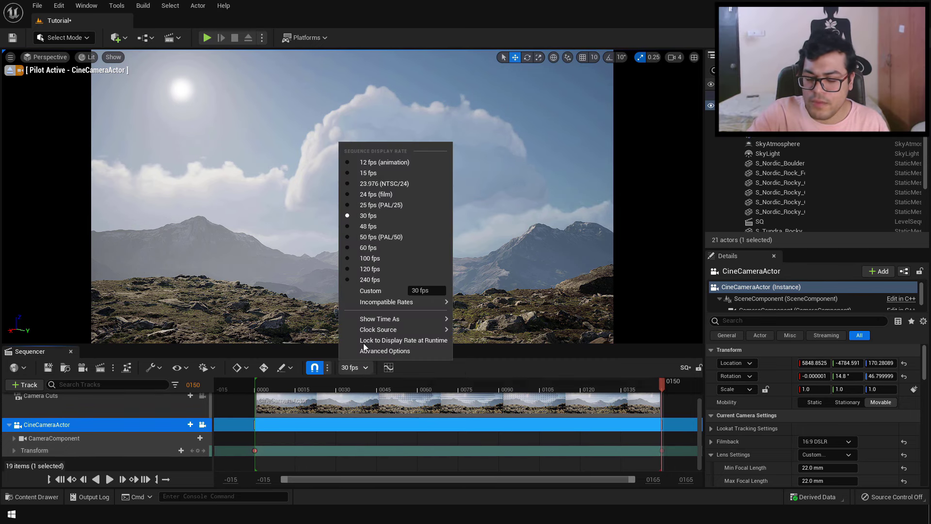
pyautogui.click(369, 194)
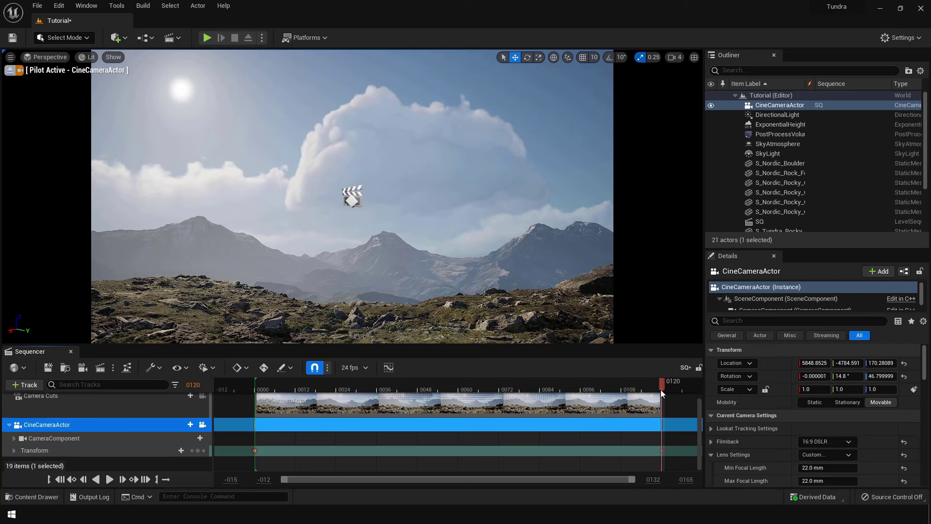
pyautogui.moveTo(660, 388); pyautogui.dragTo(244, 406)
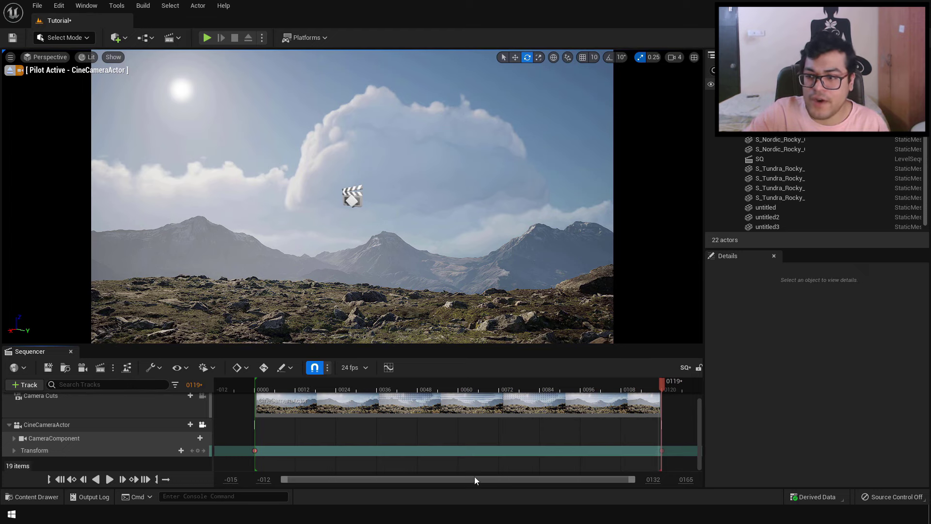
# Open the movie render settings for the sequence, choose the 1920 x 1080 (16:9) resolution and expand the Animation settings.
pyautogui.click(101, 368)
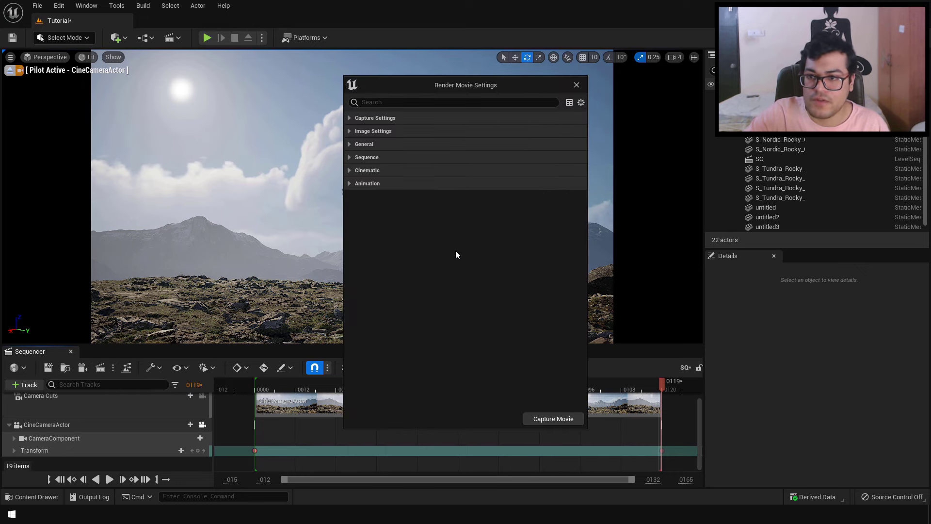
pyautogui.click(349, 117)
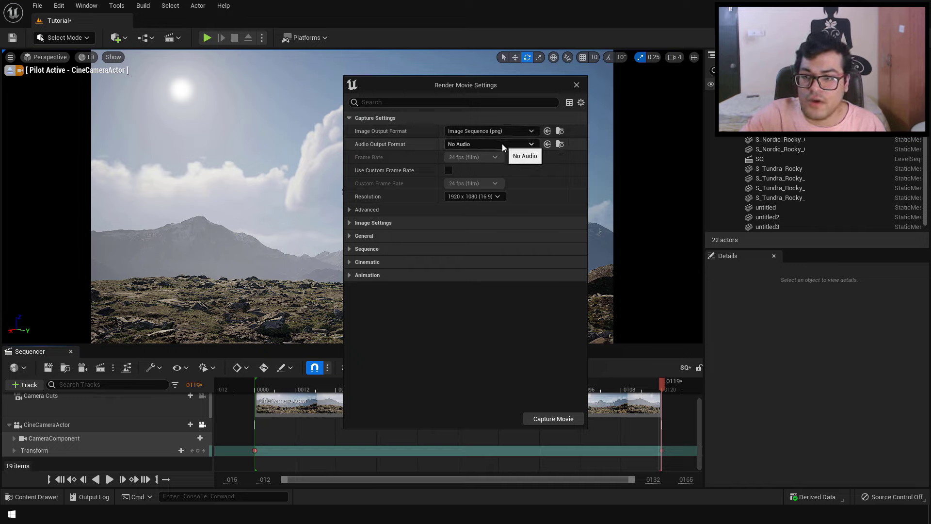
pyautogui.click(476, 195)
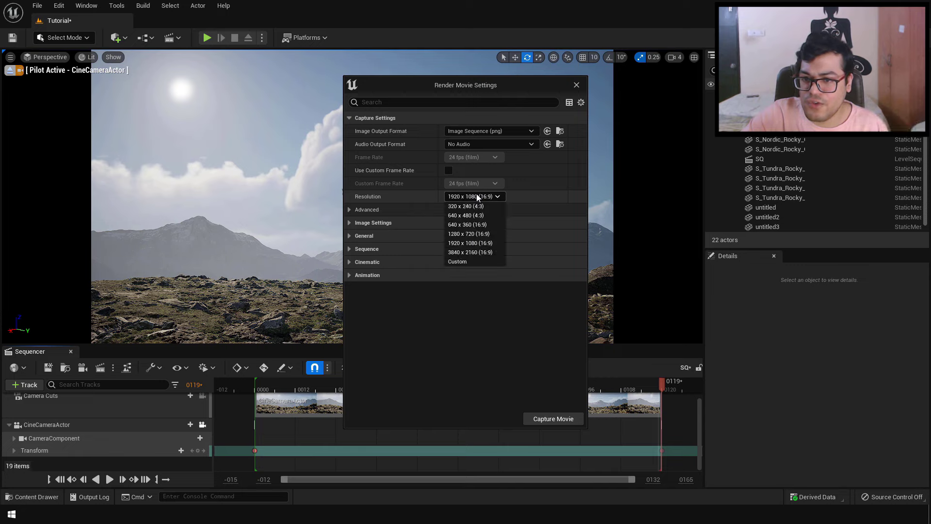
pyautogui.click(482, 243)
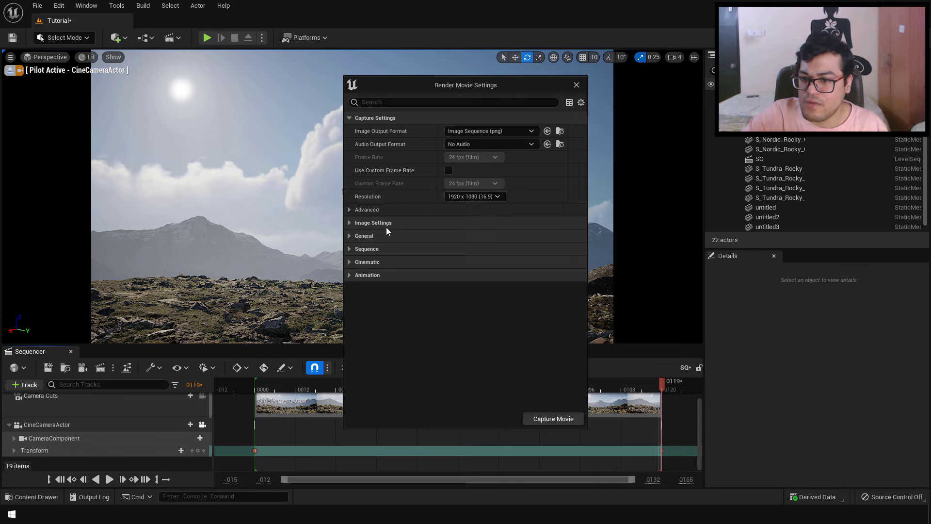
pyautogui.click(369, 275)
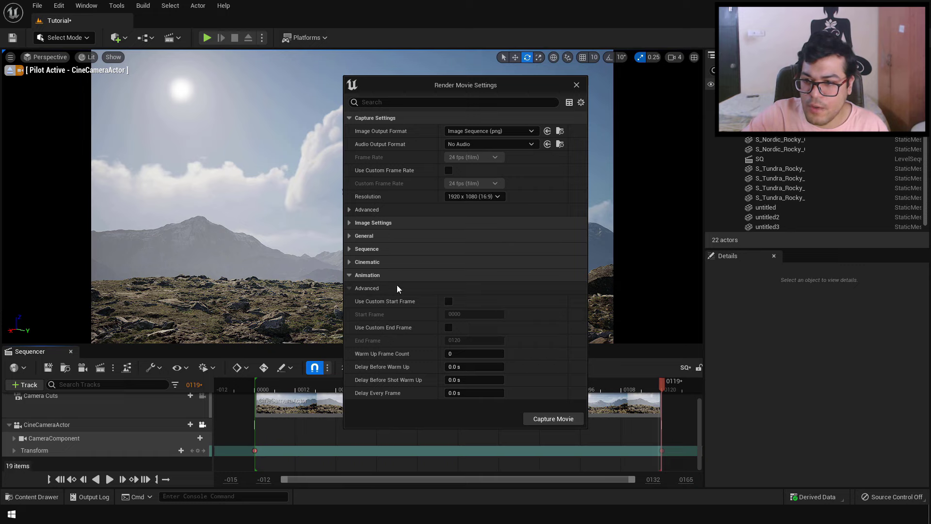
pyautogui.click(449, 301)
pyautogui.click(449, 327)
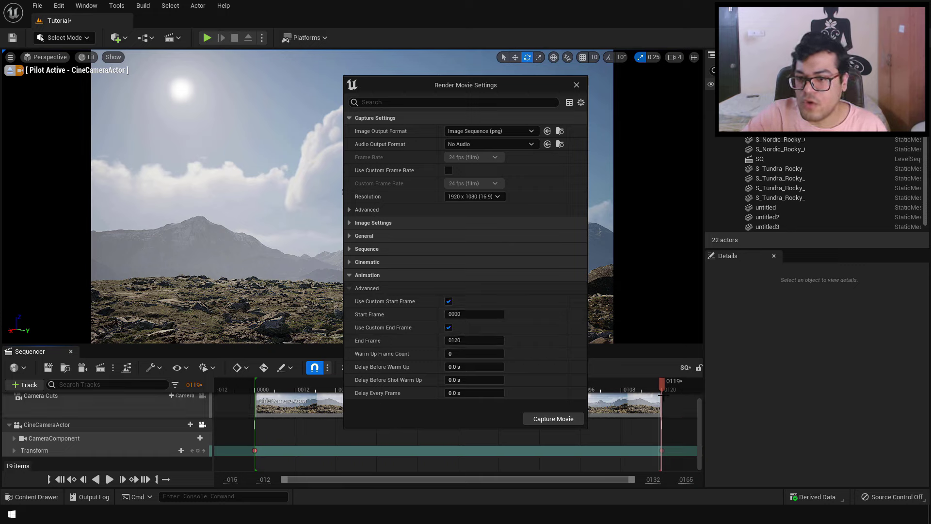
pyautogui.click(449, 327)
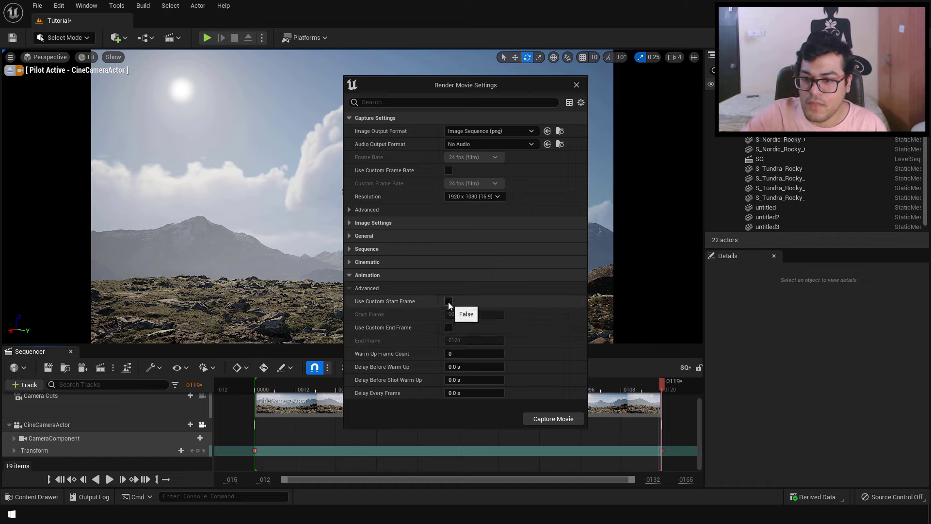
pyautogui.click(448, 301)
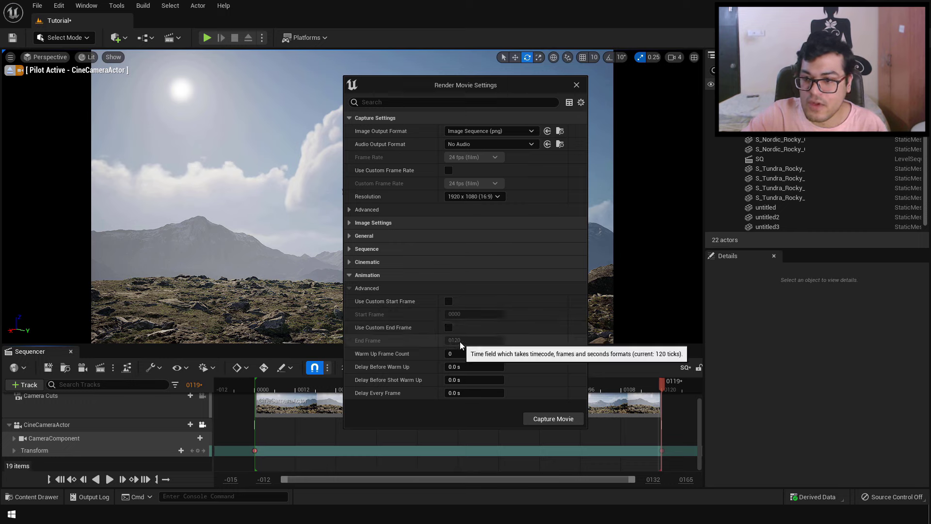
# Set the render's warm up frame count to 32 and both the delay before warm up and before shot warm up to 1.0 s.
pyautogui.click(478, 354)
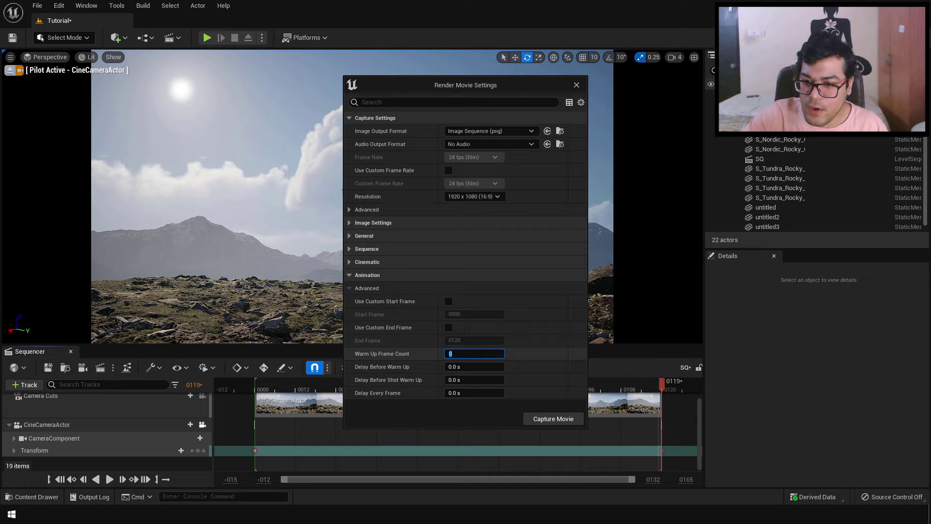
pyautogui.write('32')
pyautogui.press('Tab')
pyautogui.write('1')
pyautogui.press('Tab')
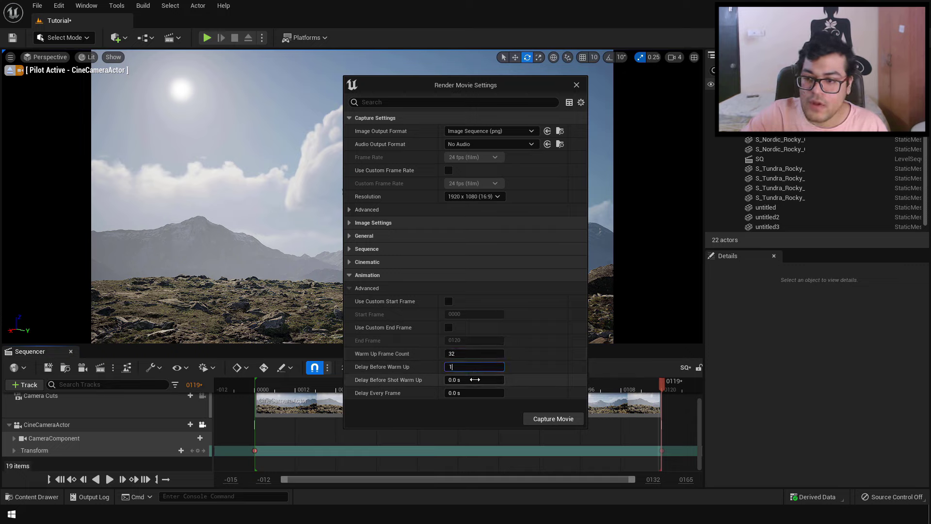
pyautogui.write('1')
pyautogui.press('Return')
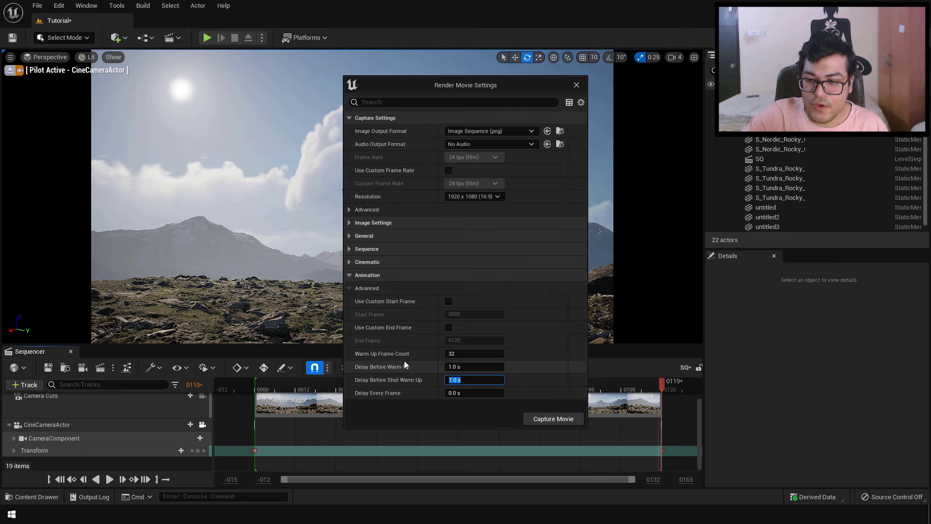
# Expand the Cinematic, Sequence, General and Image Settings of the render and choose Video Sequence (avi) as the image output format.
pyautogui.click(385, 263)
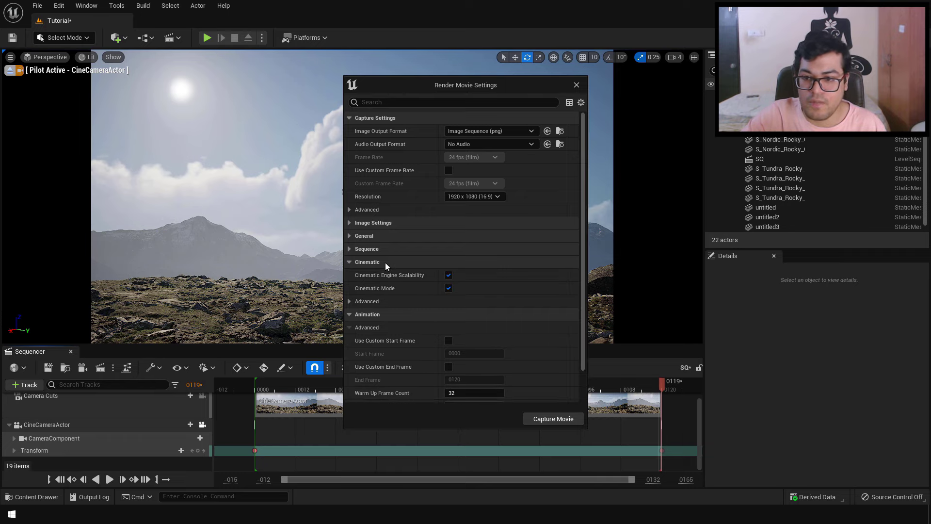
pyautogui.click(372, 250)
pyautogui.click(370, 237)
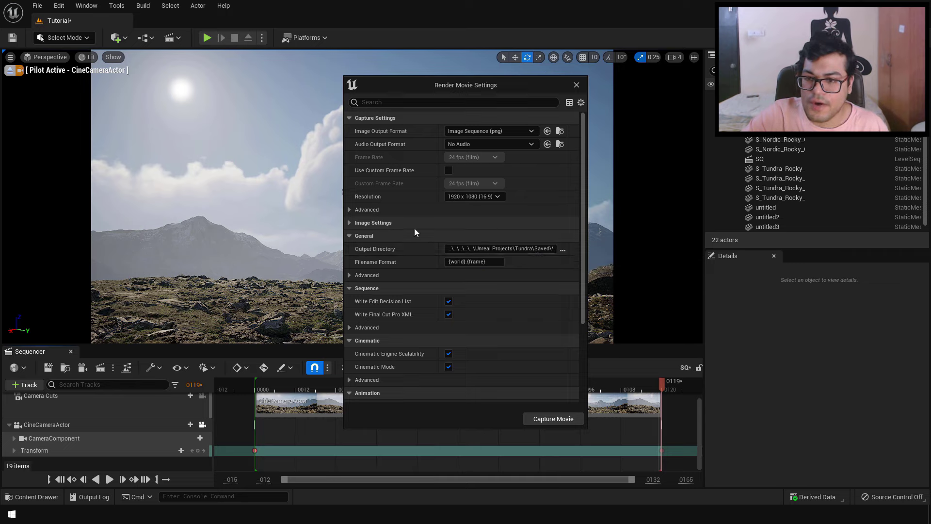
pyautogui.click(392, 223)
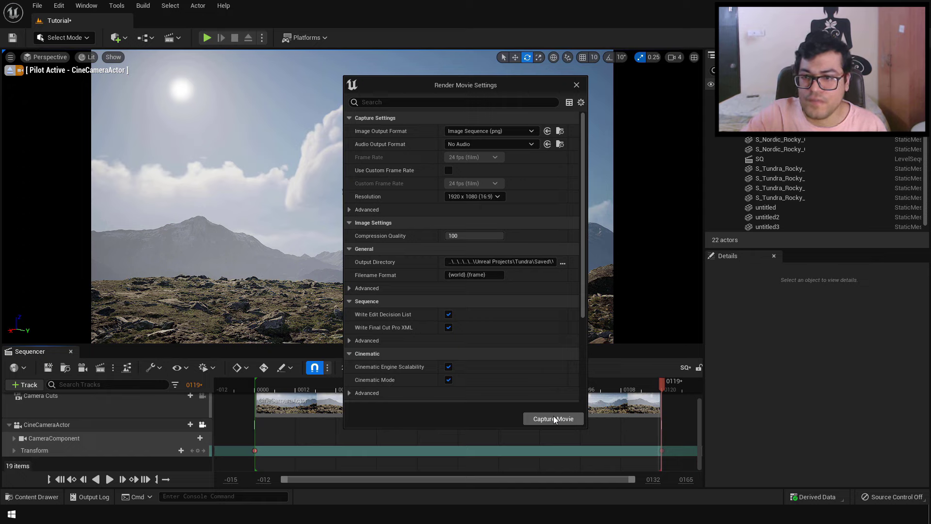
pyautogui.click(498, 130)
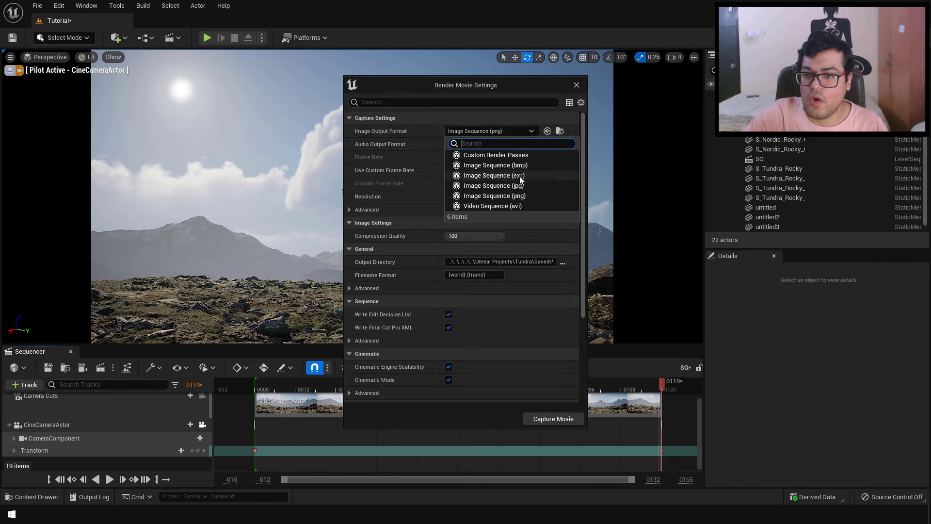
pyautogui.click(523, 207)
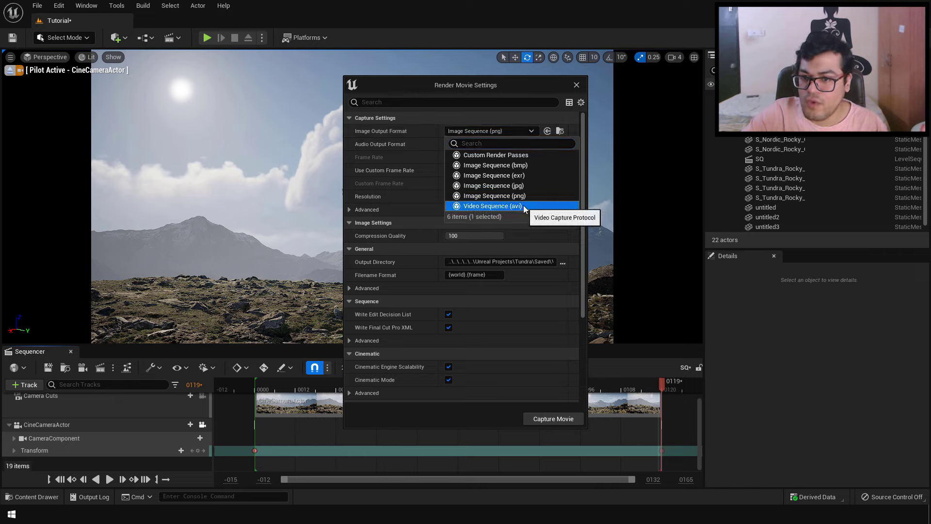
pyautogui.click(523, 205)
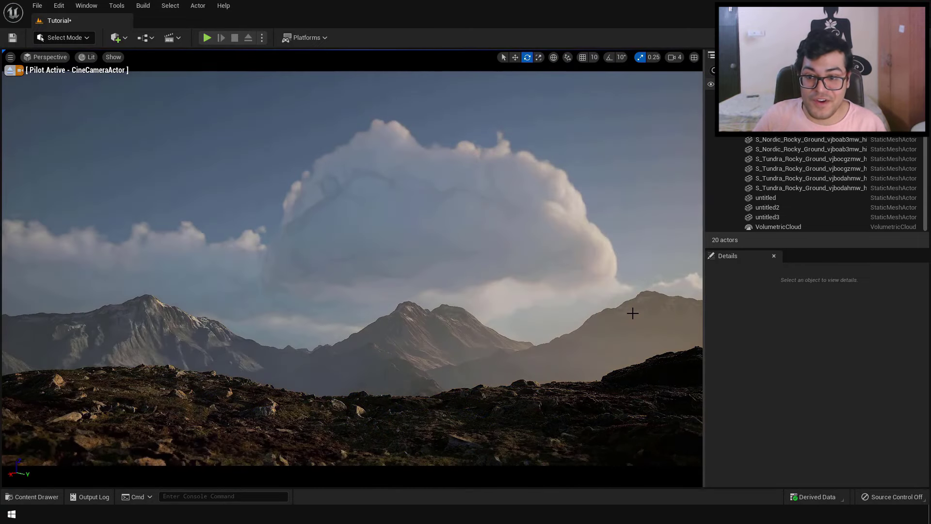
# Rotate the scene's sunlight until the sun stands high in the sky to the left of the large cloud.
pyautogui.hotkey('ctrl', 'l')
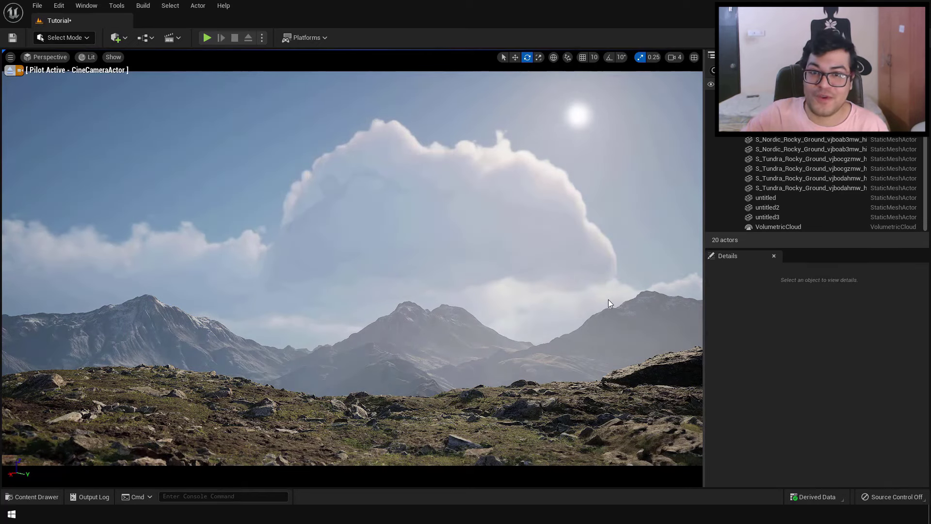
pyautogui.hotkey('ctrl', 'l')
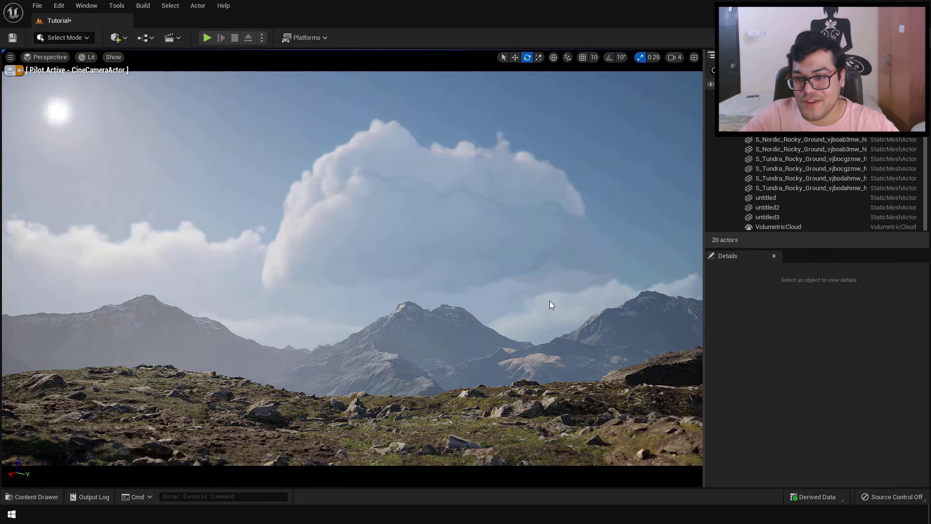